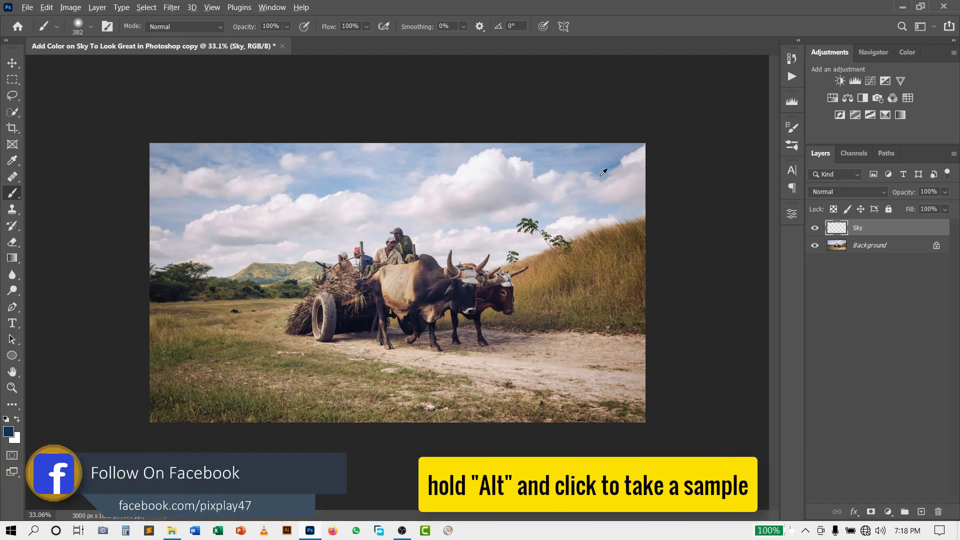
Sample the sky's blue, darken the foreground color to #173250, and paint over the entire sky on the Sky layer.
alt+click(618, 162)
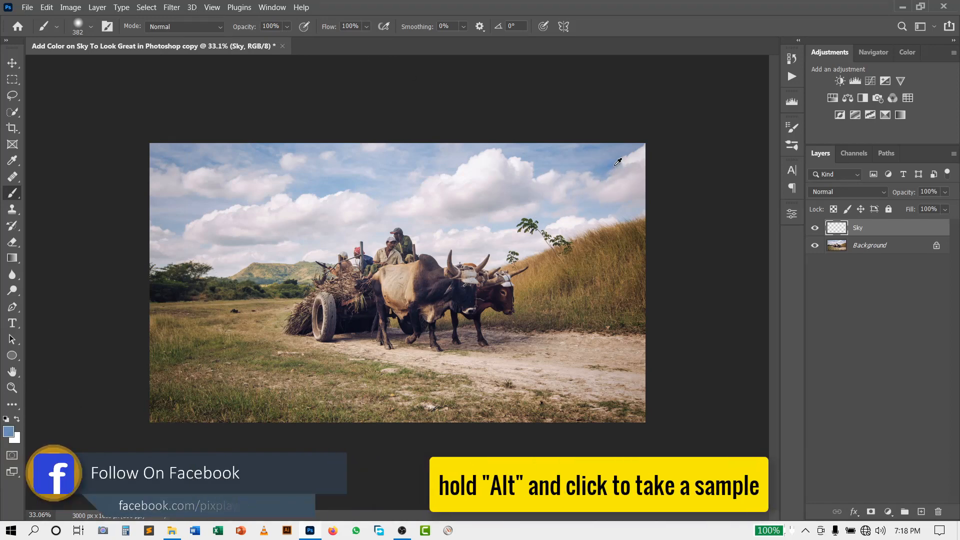
click(8, 431)
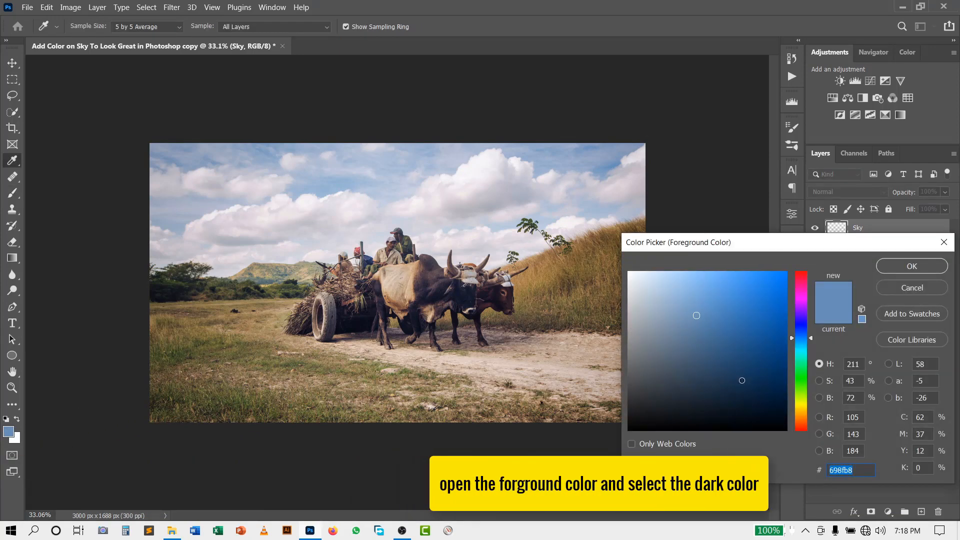
click(742, 381)
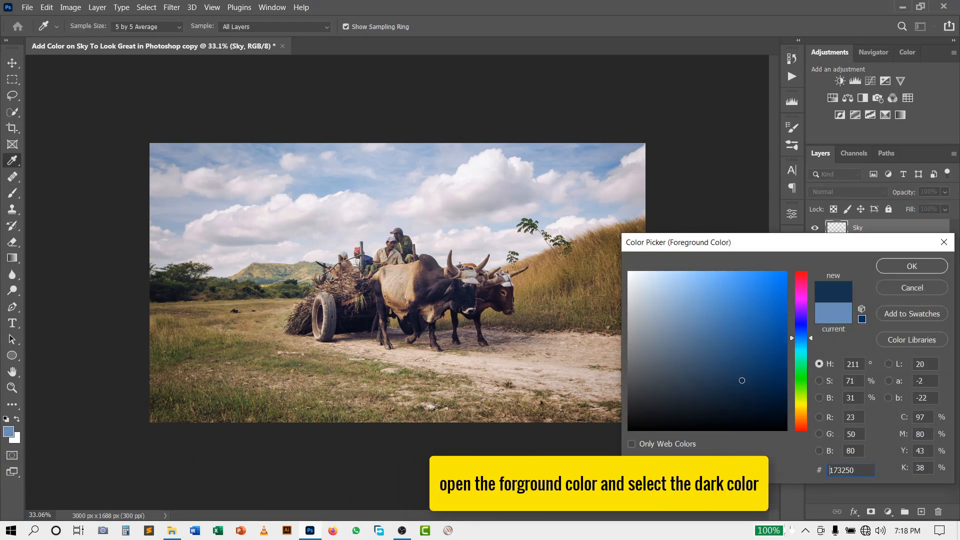
click(925, 268)
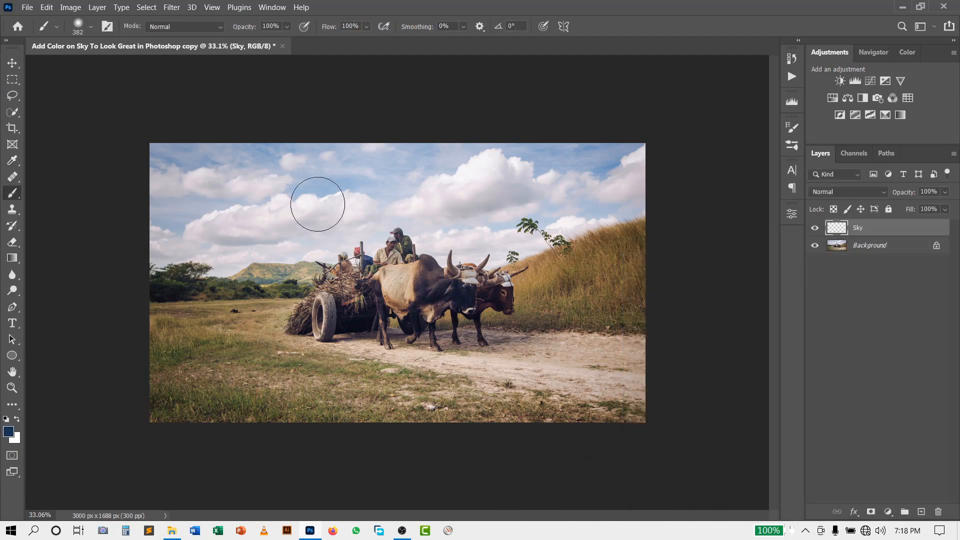
mouse_move(171, 155)
mouse_down()
mouse_move(179, 157)
mouse_move(307, 149)
mouse_move(646, 144)
mouse_move(648, 168)
mouse_move(609, 178)
mouse_move(275, 178)
mouse_move(194, 186)
mouse_move(164, 209)
mouse_move(149, 181)
mouse_move(156, 242)
mouse_move(165, 232)
mouse_move(229, 250)
mouse_move(223, 204)
mouse_move(211, 203)
mouse_move(365, 201)
mouse_move(258, 214)
mouse_move(197, 204)
mouse_move(261, 232)
mouse_move(326, 235)
mouse_move(402, 191)
mouse_move(434, 196)
mouse_move(448, 207)
mouse_move(416, 203)
mouse_move(446, 227)
mouse_move(488, 233)
mouse_move(481, 200)
mouse_move(534, 186)
mouse_move(578, 202)
mouse_move(643, 183)
mouse_move(544, 232)
mouse_move(482, 233)
mouse_move(496, 234)
mouse_move(456, 252)
mouse_move(521, 243)
mouse_up()
scroll(434, 251, down, 1)
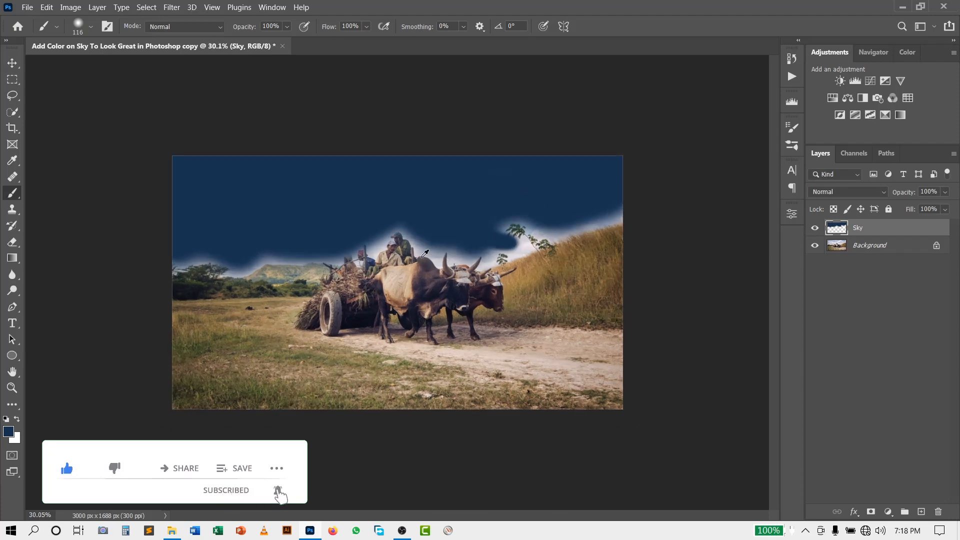
In the Sky layer's blending options, split the Underlying Layer white Blend If slider and set it to 144 / 224.
double_click(928, 228)
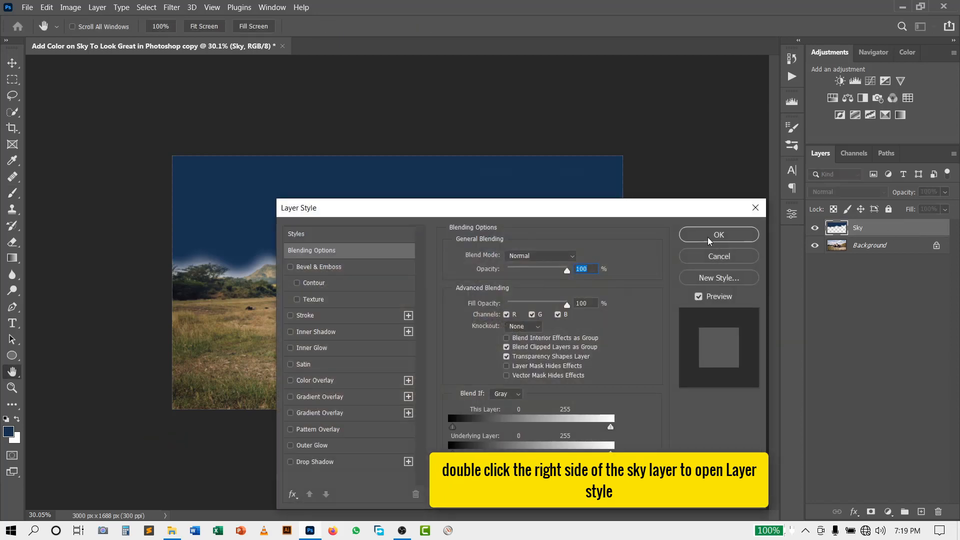
drag(581, 200, 831, 133)
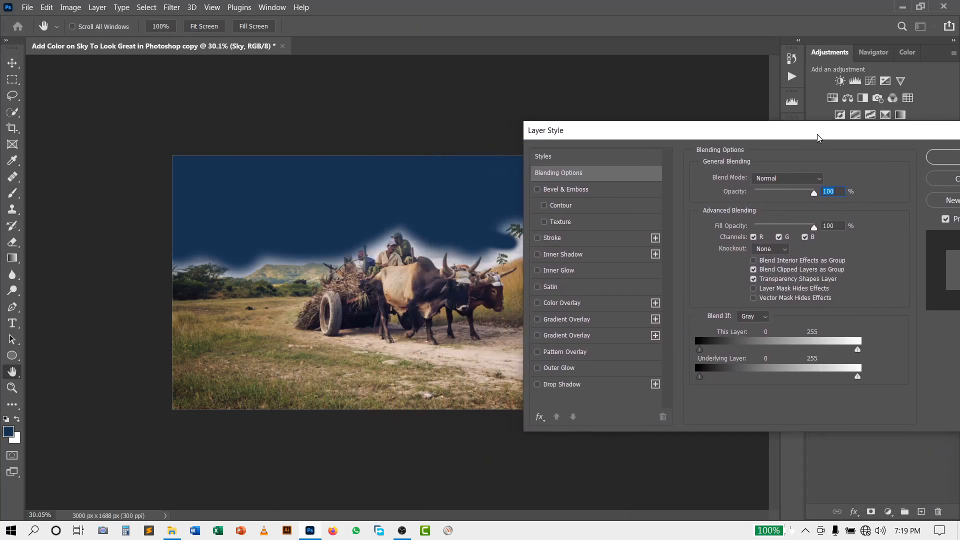
drag(858, 383, 818, 381)
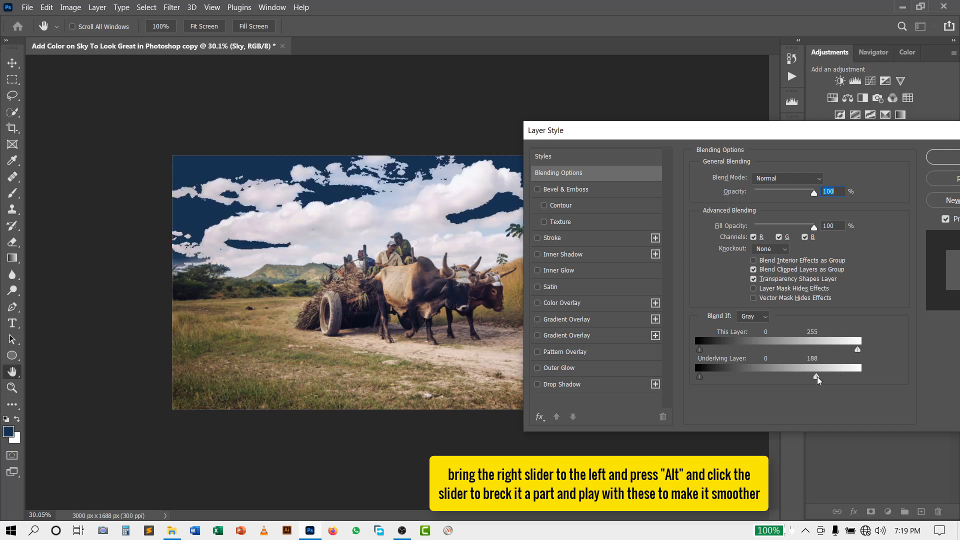
alt+click(817, 378)
drag(819, 378, 789, 379)
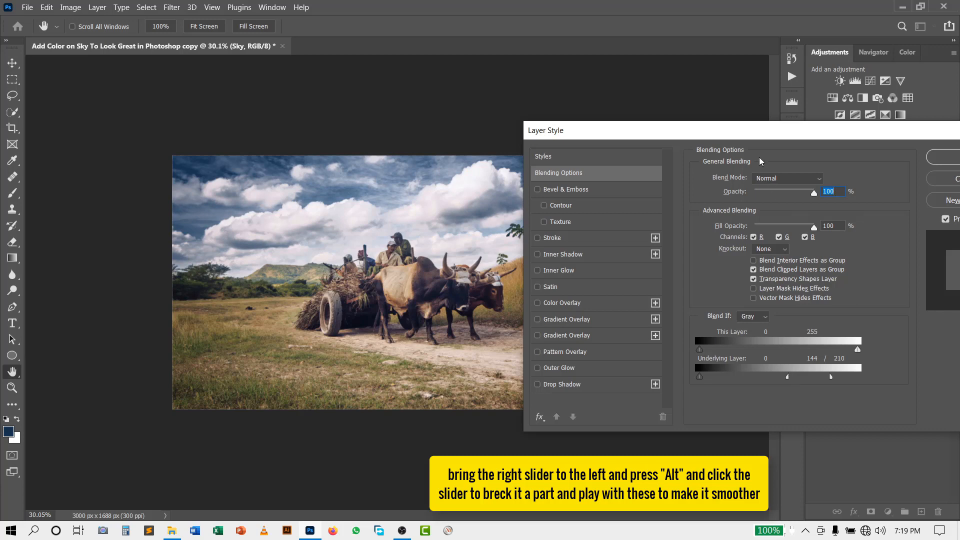
drag(761, 161, 692, 286)
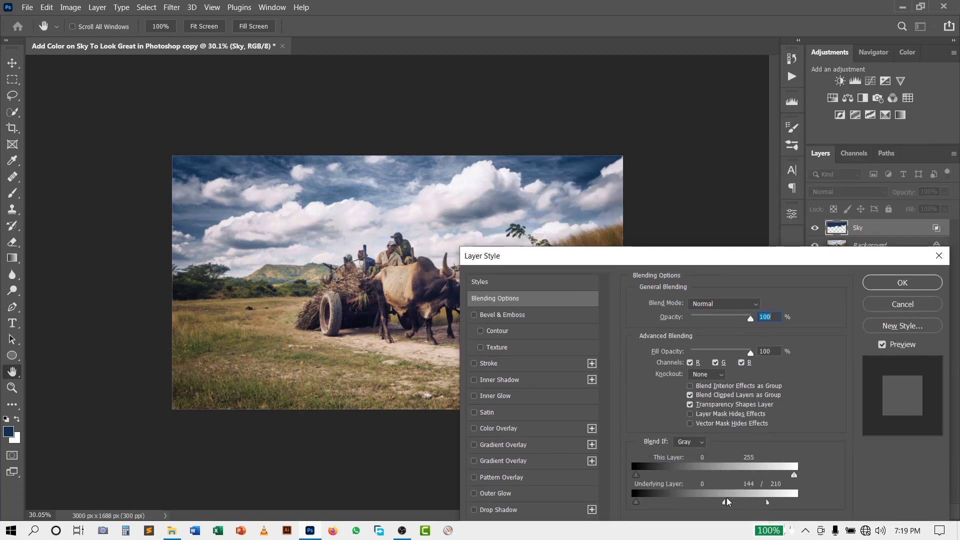
drag(723, 504, 776, 504)
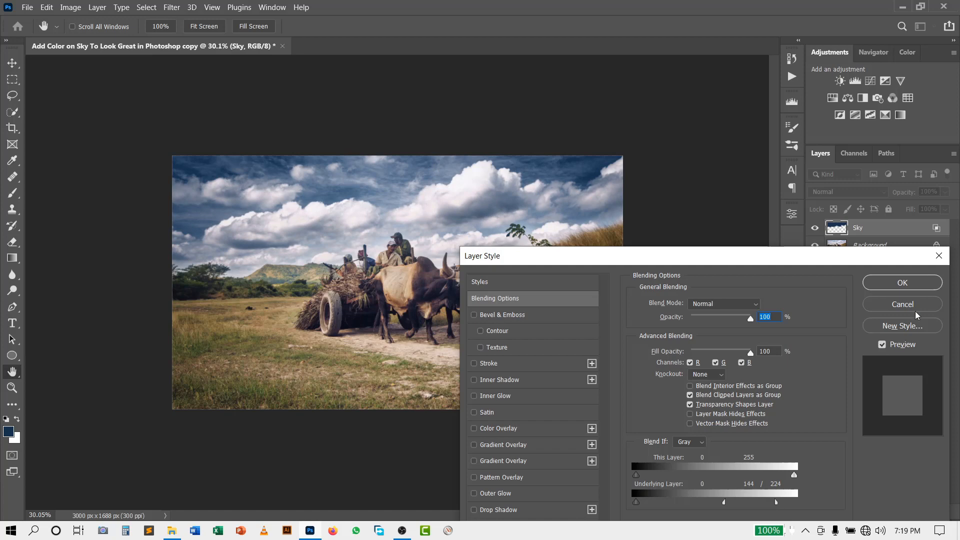
click(917, 283)
Hide and show the Sky layer again to compare the sky before and after.
key(b)
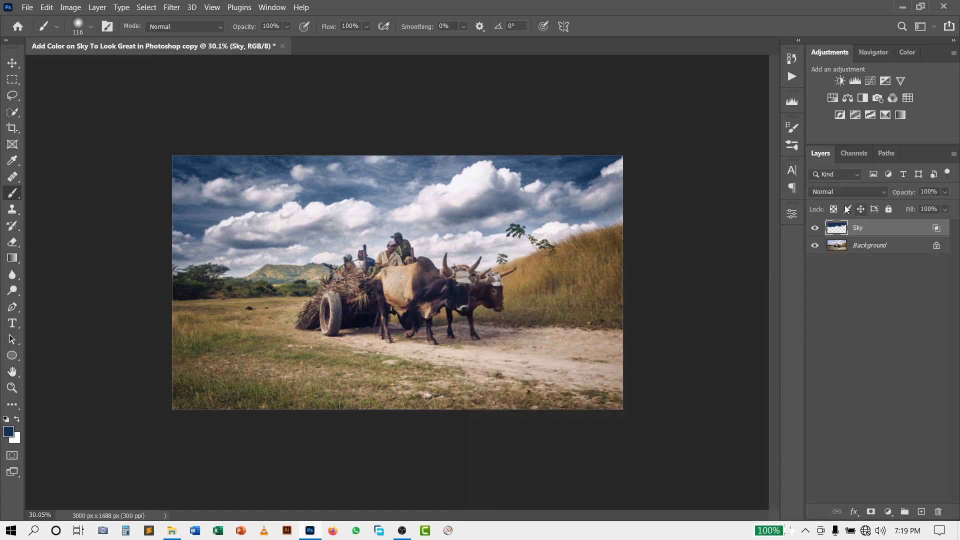
click(815, 228)
click(815, 229)
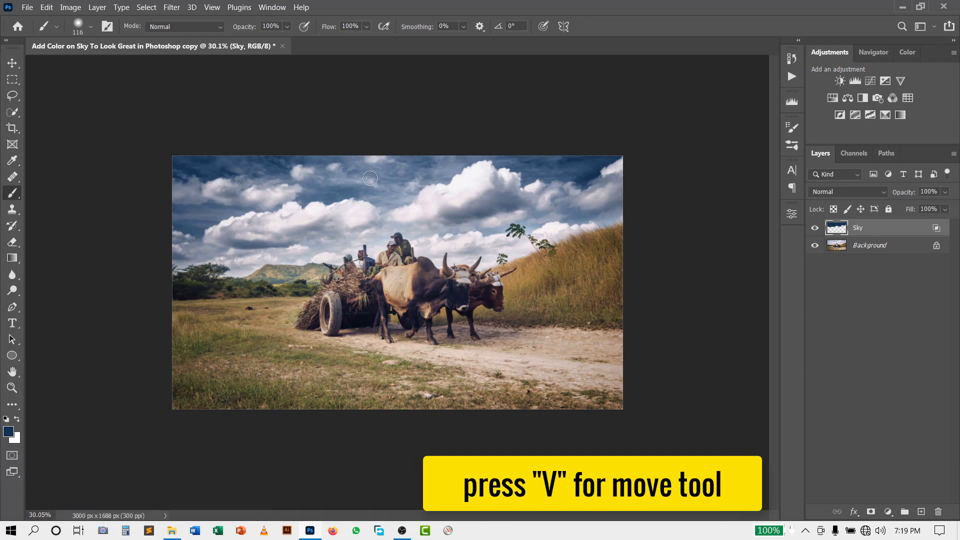
Stamp all visible layers into a new merged layer and convert it to a smart object.
key(v)
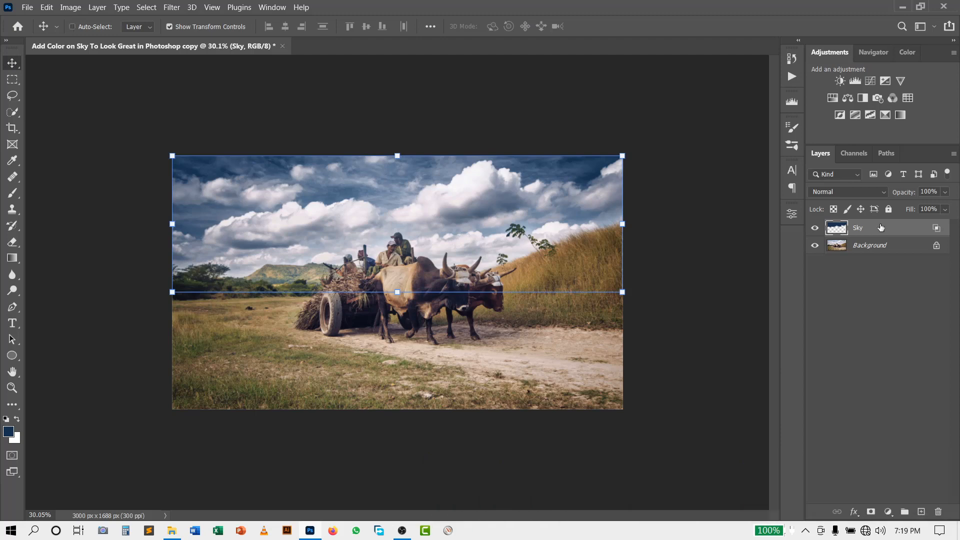
key(ctrl+alt+shift+e)
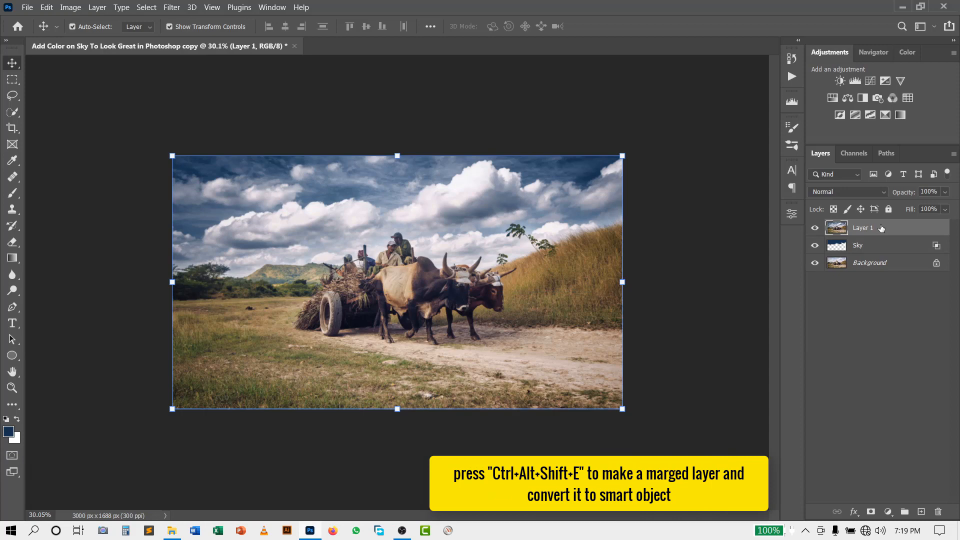
right_click(881, 228)
click(763, 167)
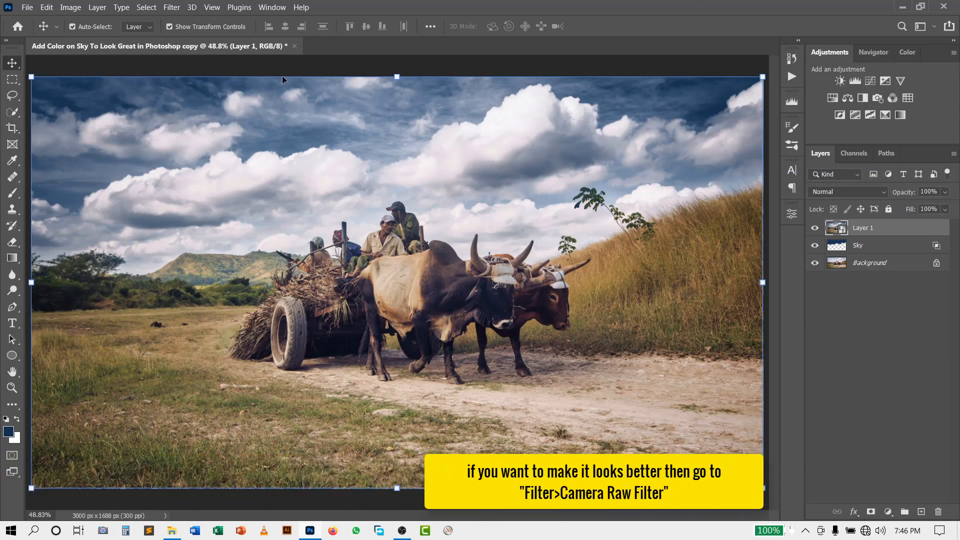
Open the Camera Raw Filter on the merged layer and set the Basic Tint to -20.
click(169, 7)
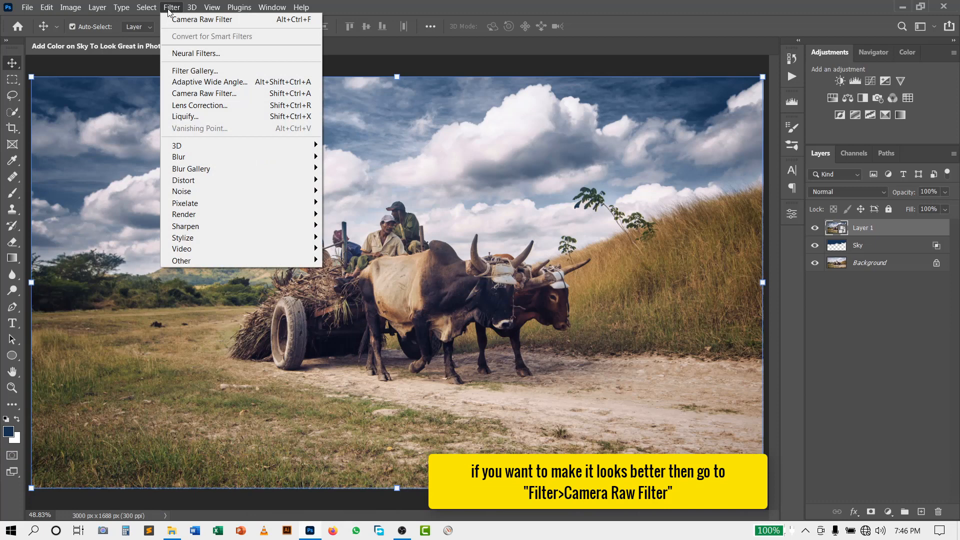
click(247, 94)
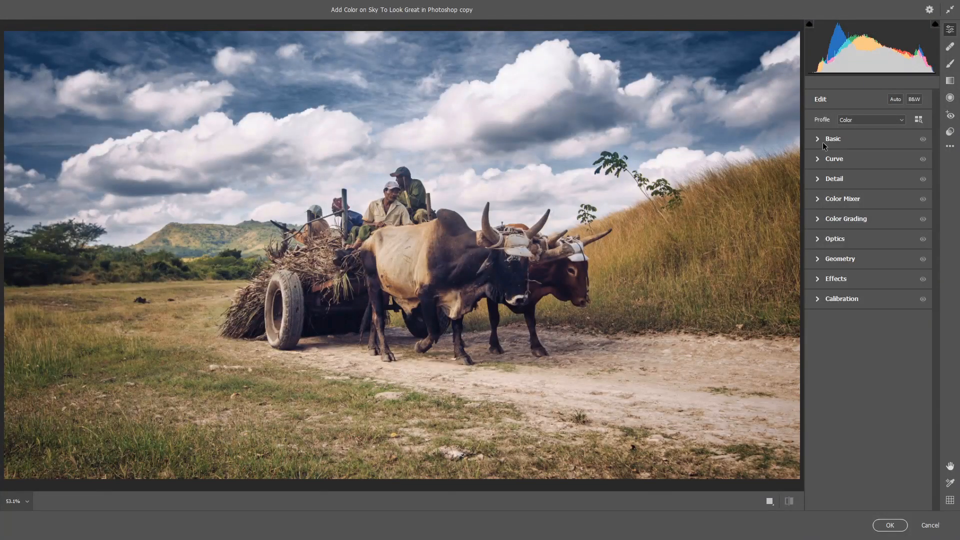
click(818, 139)
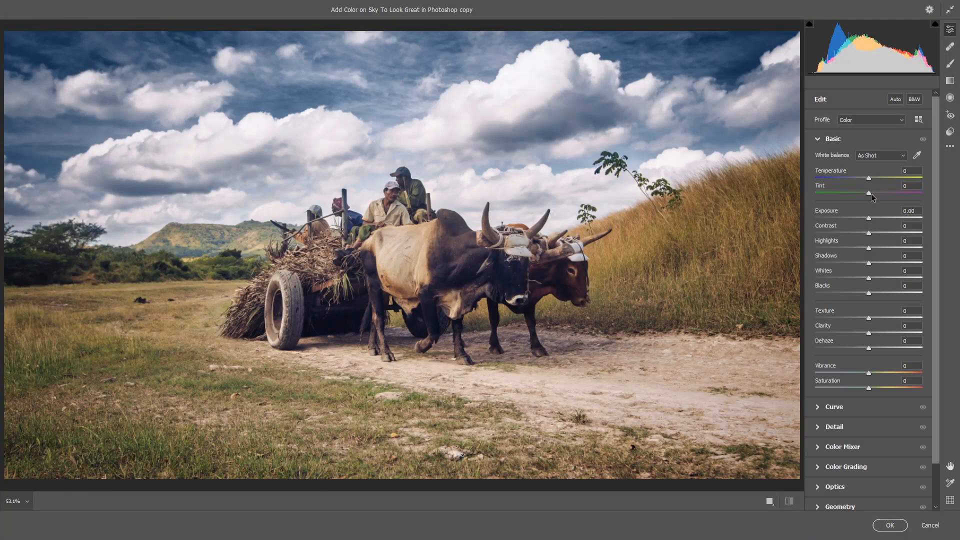
drag(865, 192, 857, 193)
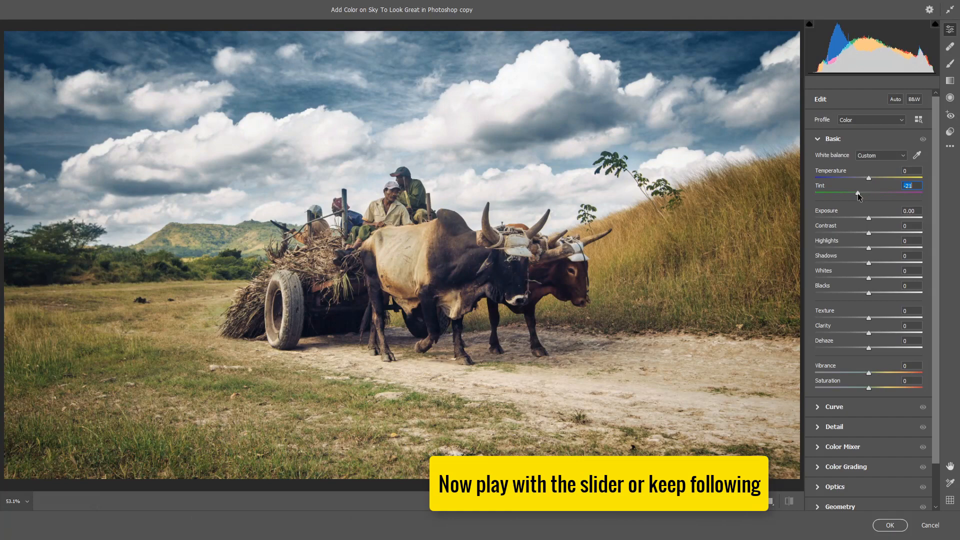
text(-20)
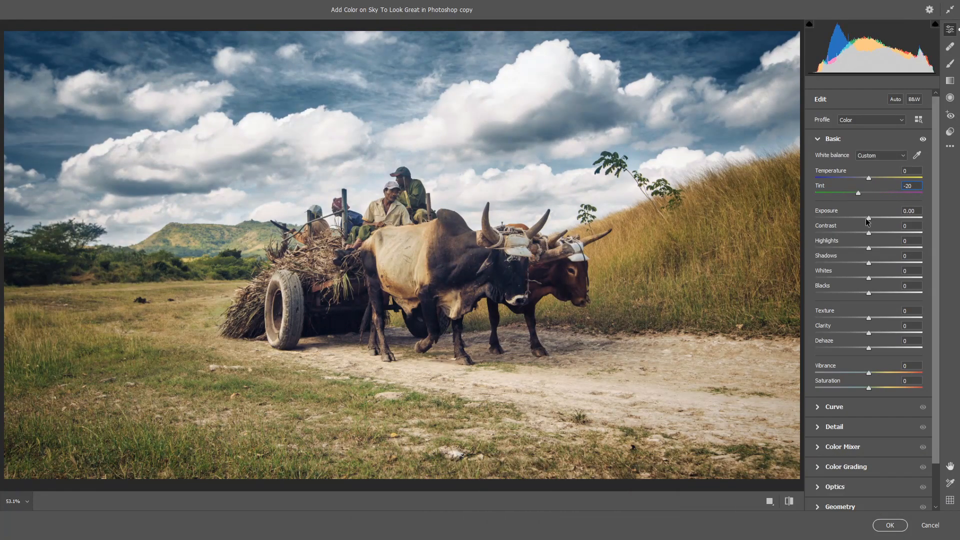
Set Exposure to +0.20, Contrast to +35, Shadows to +12 and Blacks to +20.
drag(867, 221, 884, 232)
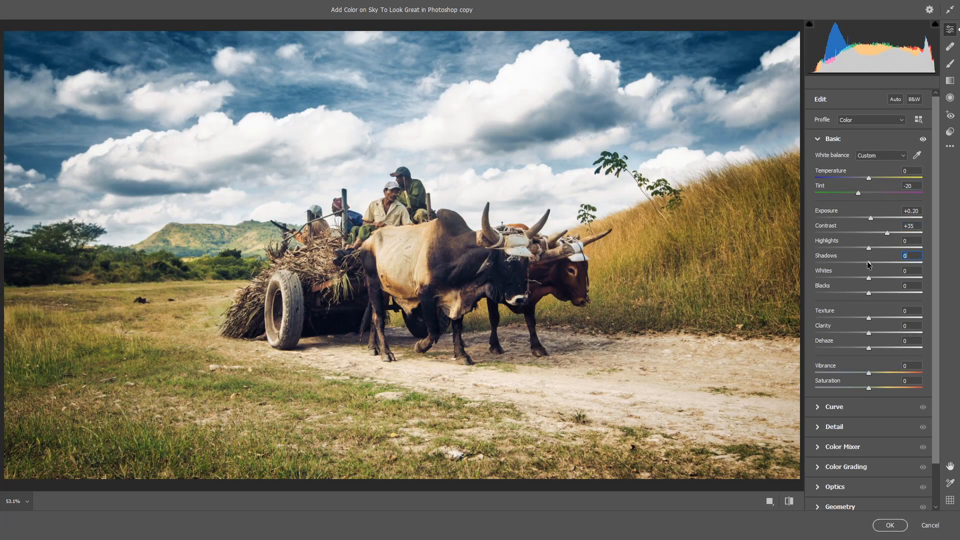
drag(868, 261, 877, 294)
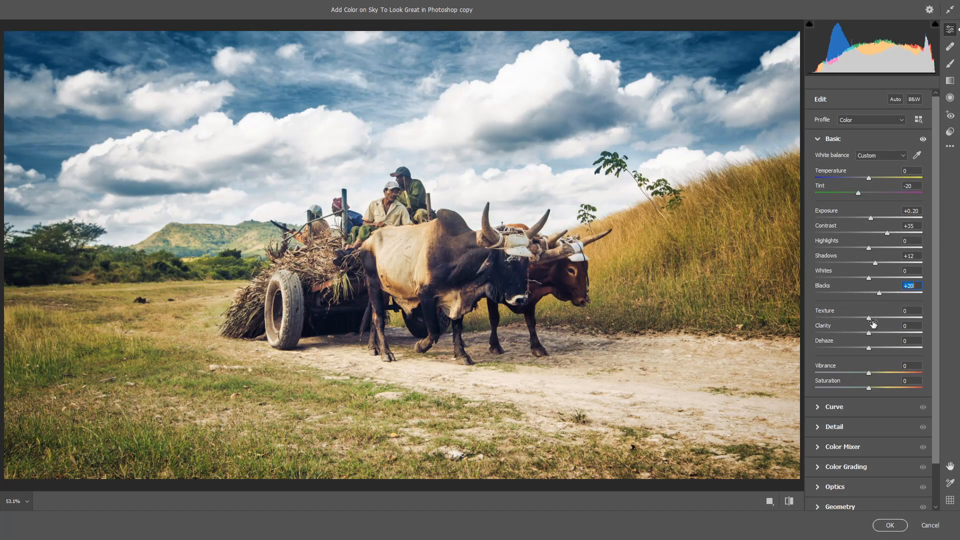
Set Texture to +35, Clarity to +15 and Dehaze to +10.
drag(872, 318, 886, 318)
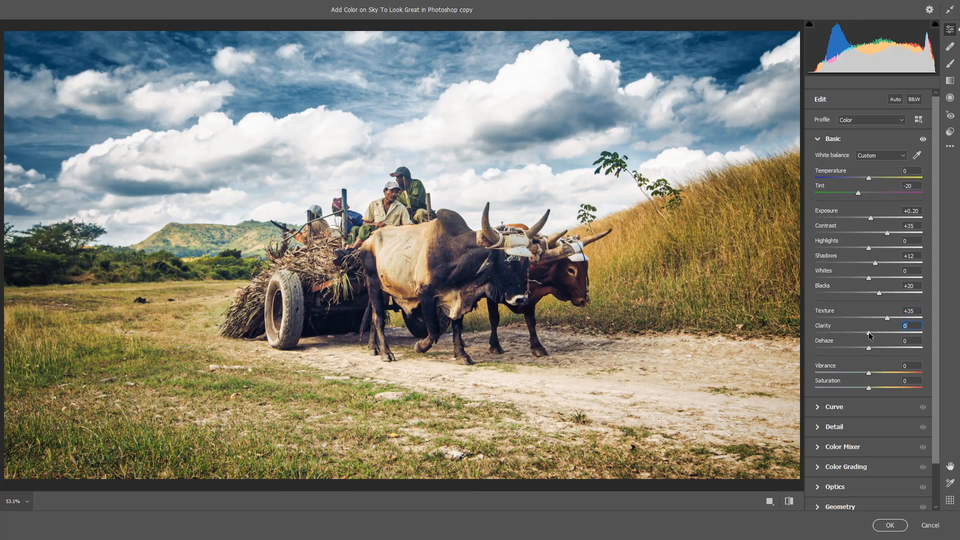
drag(868, 334, 879, 333)
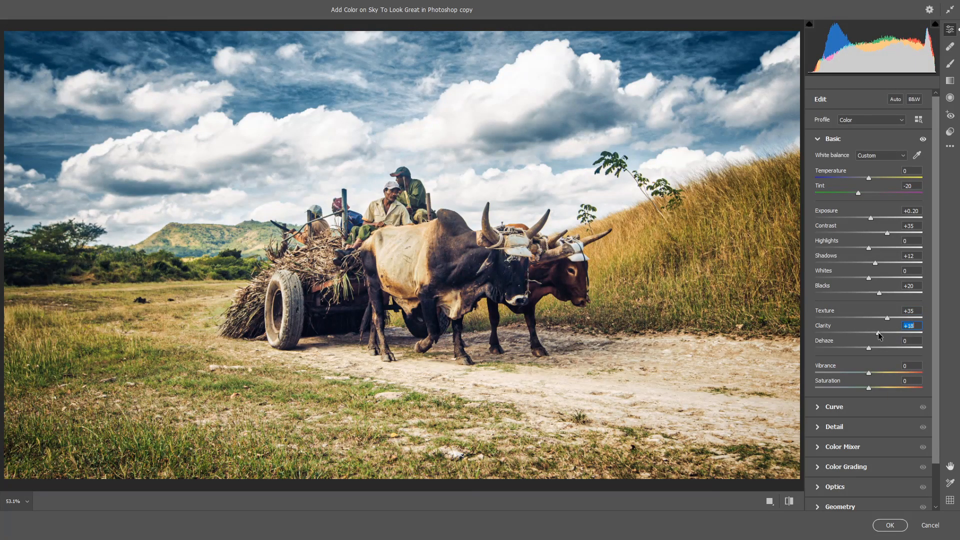
text(15)
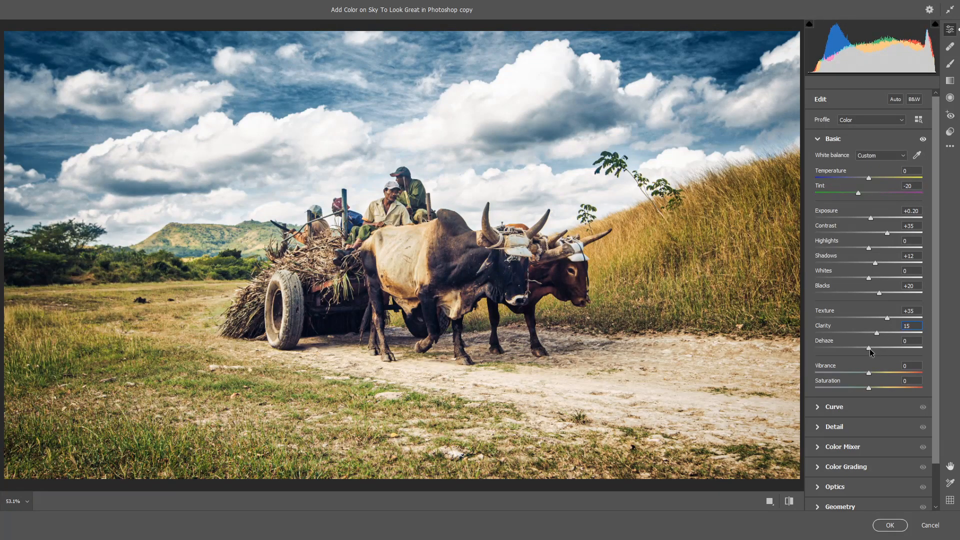
drag(868, 348, 883, 348)
text(15)
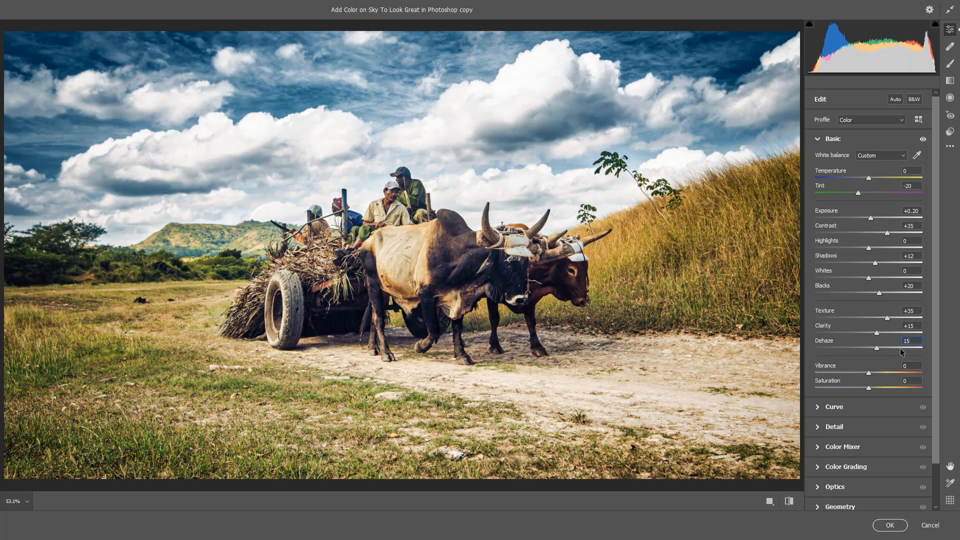
key(BackSpace)
text(0)
Set Vibrance to +10 and Saturation to +20 in the Basic adjustments.
drag(869, 374, 874, 373)
text(10)
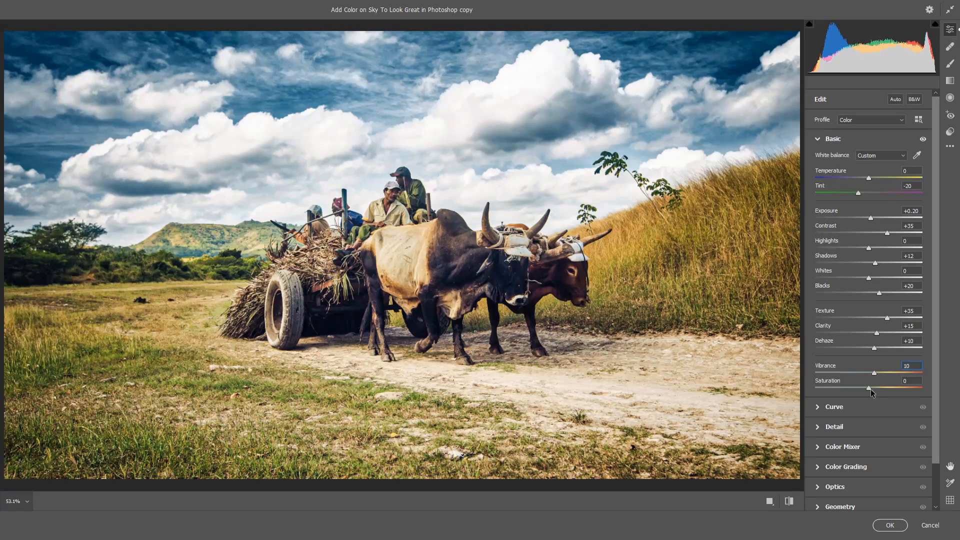
drag(871, 389, 880, 389)
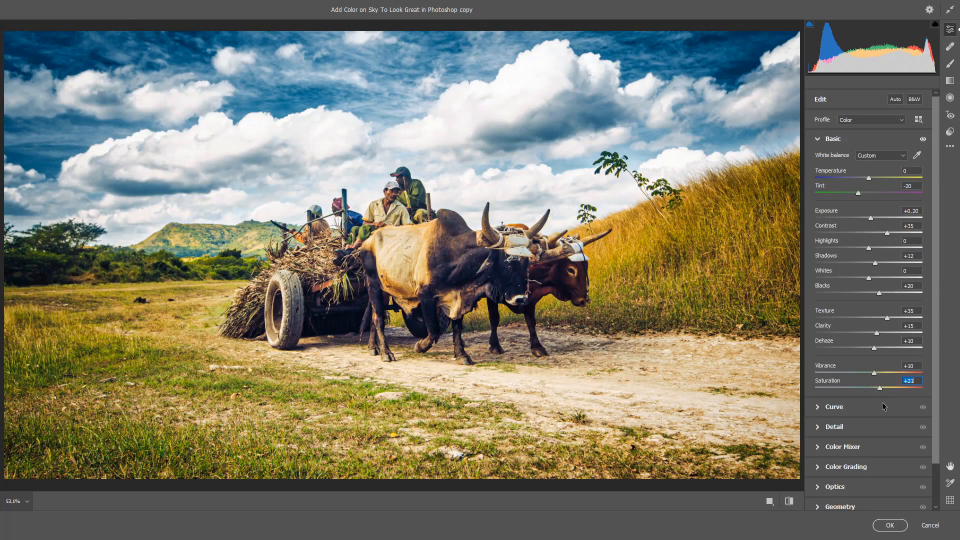
text(20)
Adjust the parametric curve with Highlights at -15 and Darks at -10.
click(822, 407)
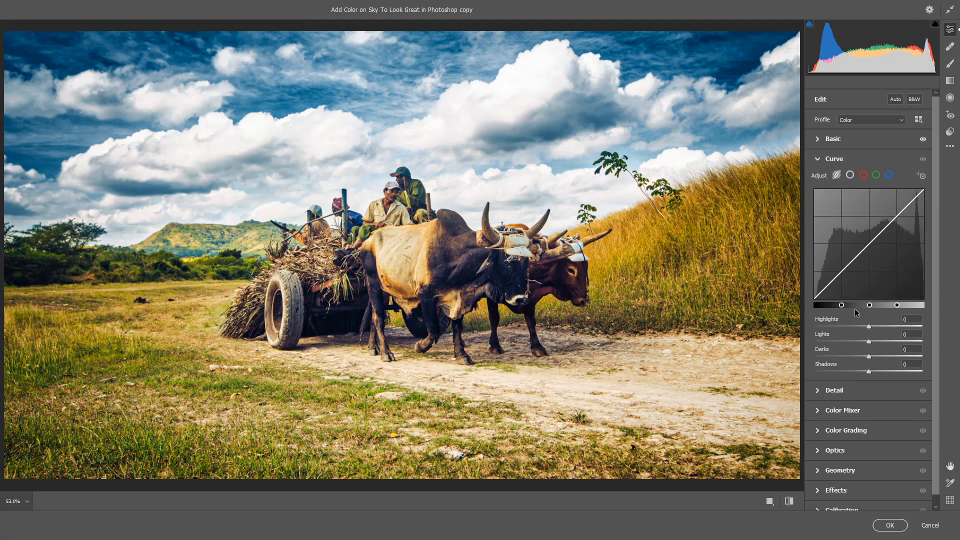
drag(869, 330, 861, 329)
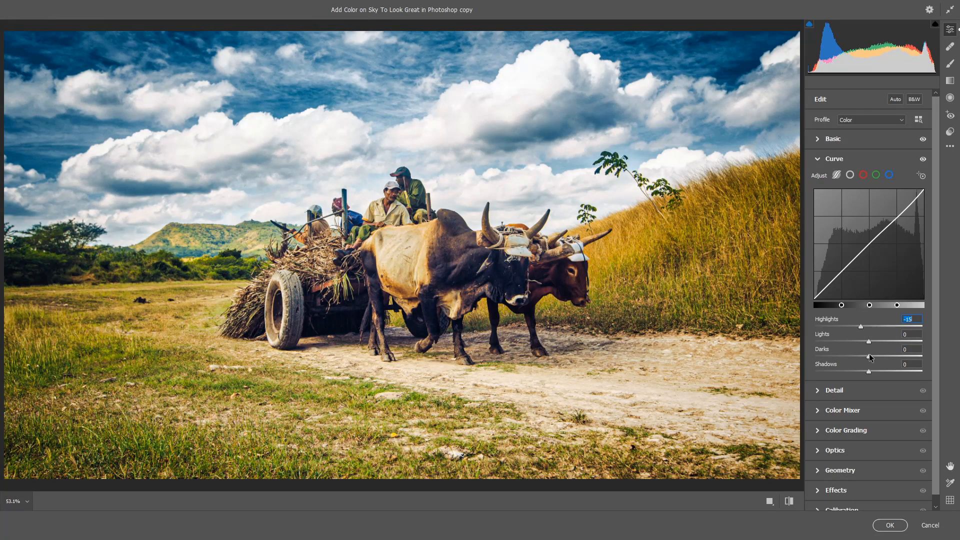
drag(870, 358, 864, 358)
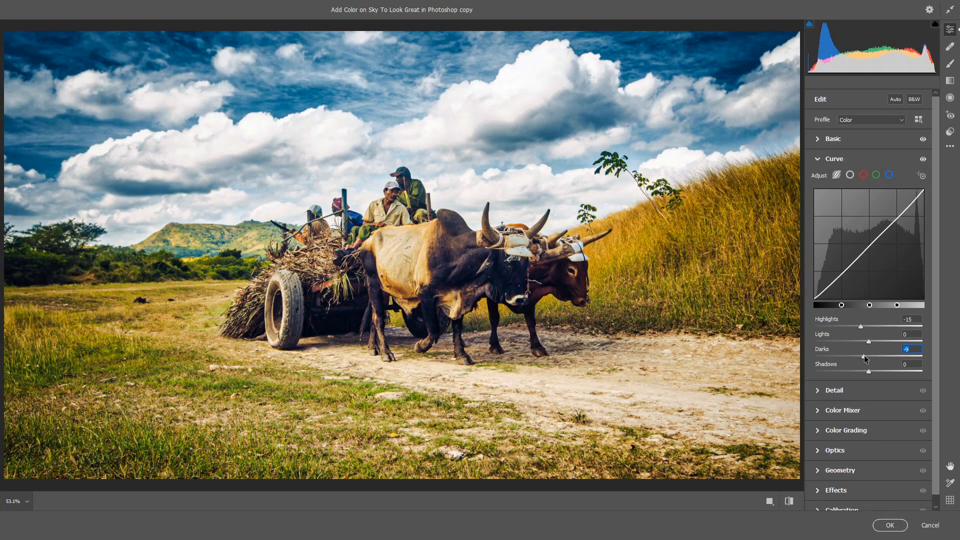
text(-10)
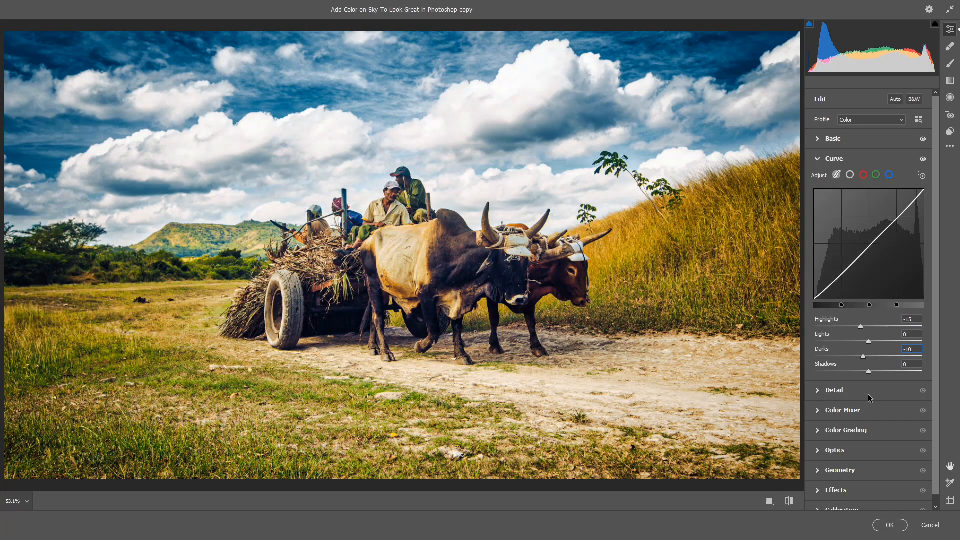
Set the Detail sharpening amount to about 19.
click(820, 391)
click(875, 203)
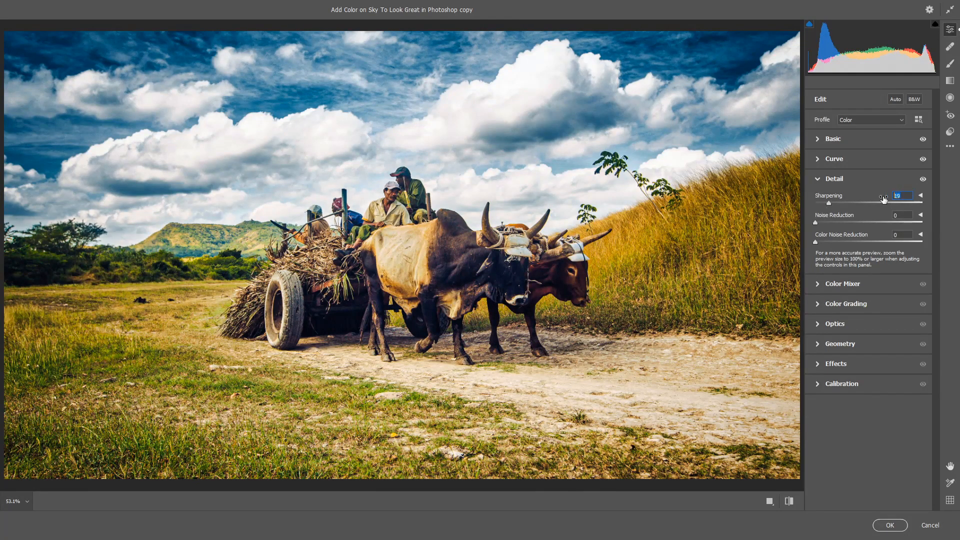
Fine-tune the Reds, Yellows and Greens hues in the Color Mixer, entering 10 for Greens.
click(821, 284)
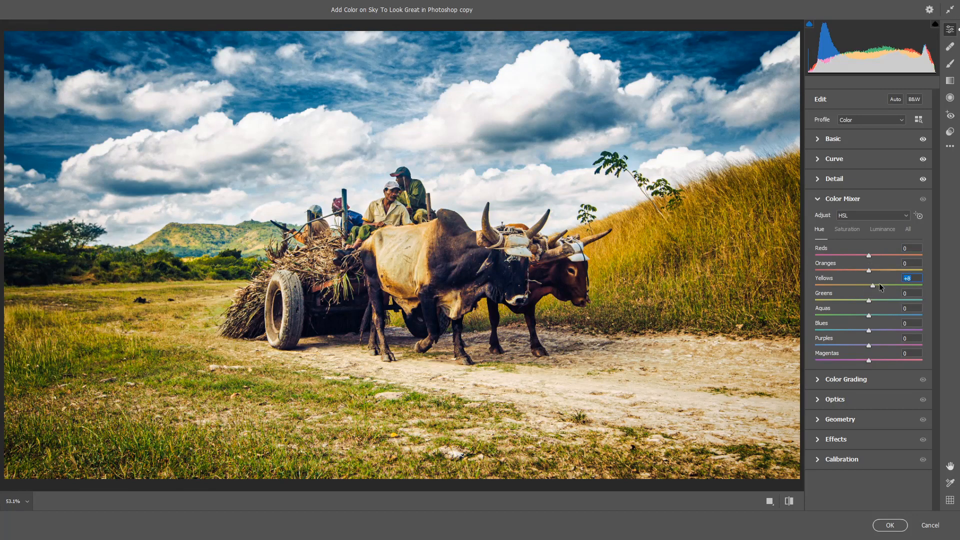
drag(878, 283, 876, 283)
click(872, 255)
double_click(871, 255)
drag(869, 302, 866, 284)
click(915, 291)
text(10)
mouse_move(854, 313)
mouse_down()
mouse_move(868, 331)
mouse_move(854, 316)
mouse_up()
click(818, 381)
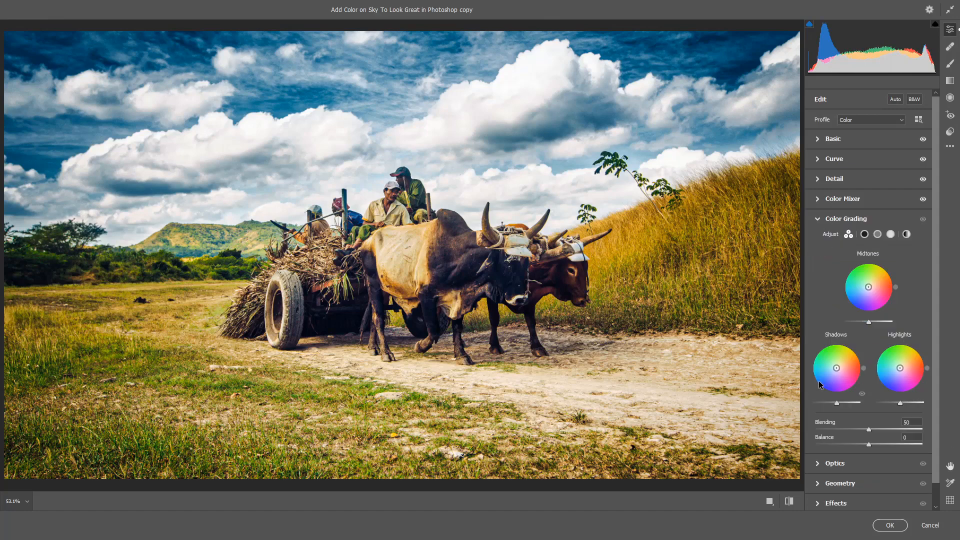
click(815, 220)
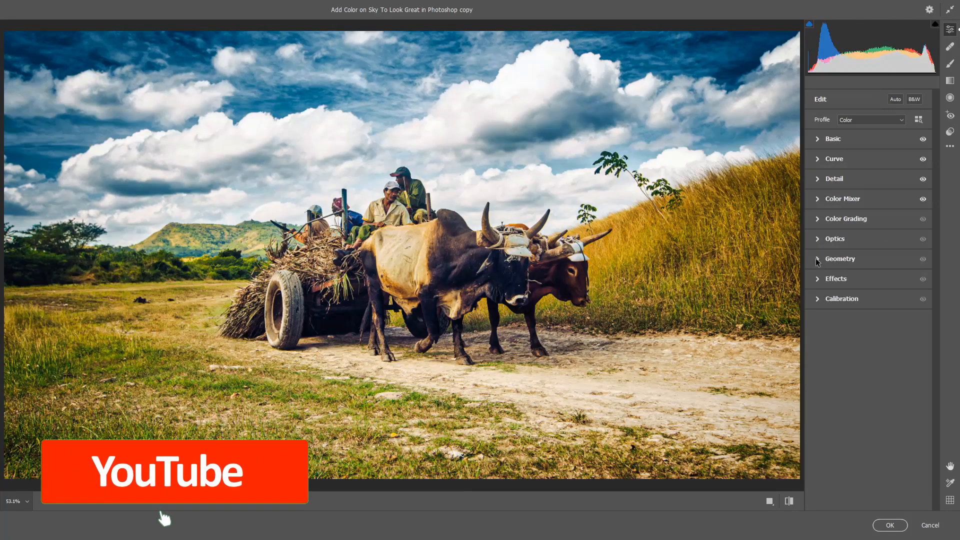
click(817, 240)
click(818, 240)
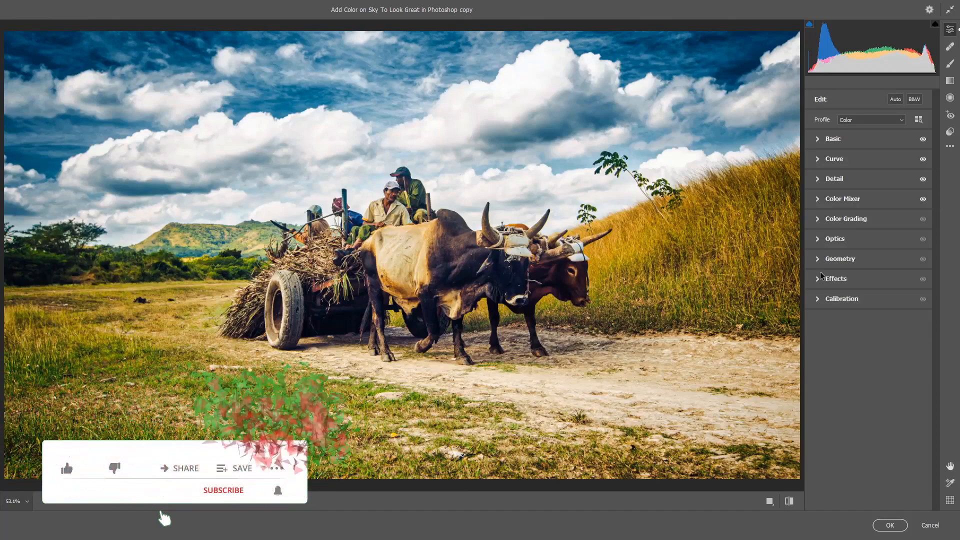
Set the Effects vignetting to -10 and apply the Camera Raw Filter.
click(817, 279)
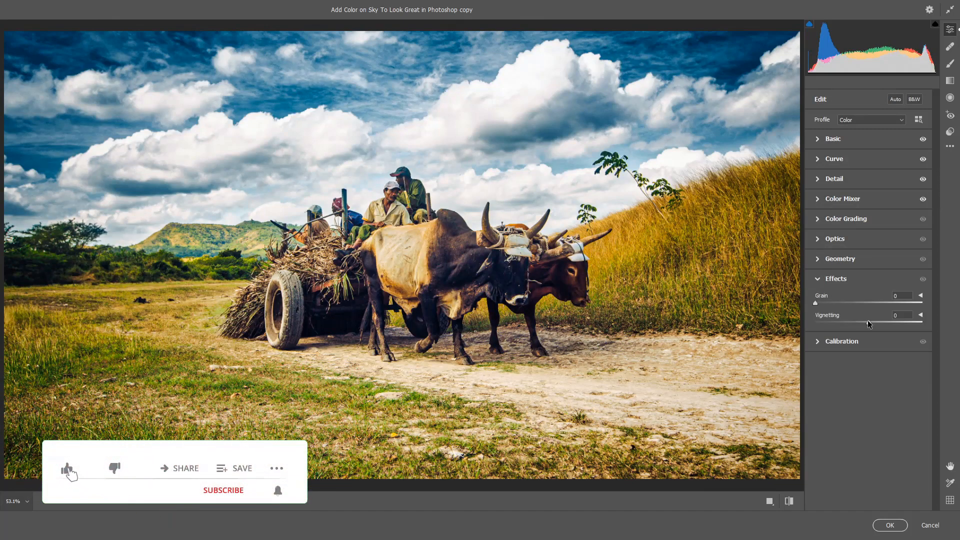
drag(868, 321, 859, 320)
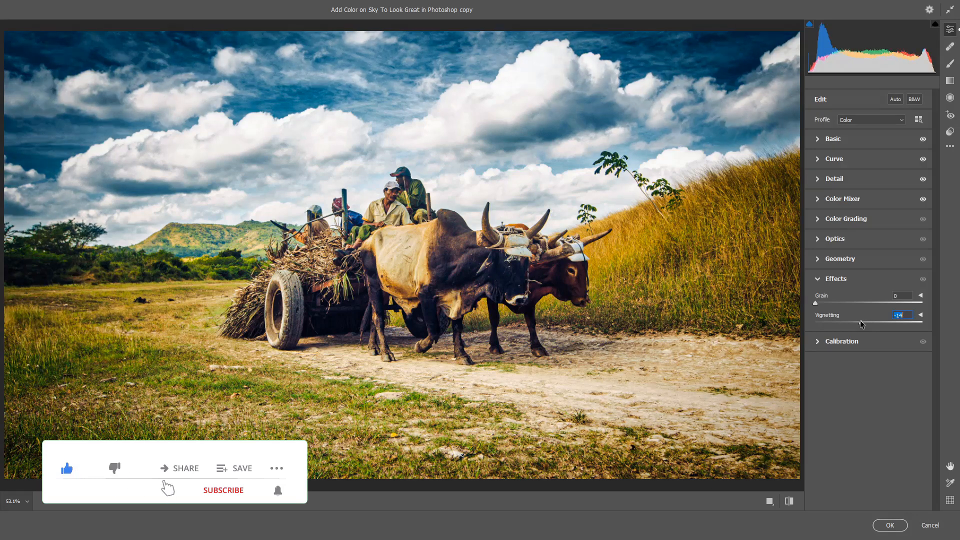
text(-10)
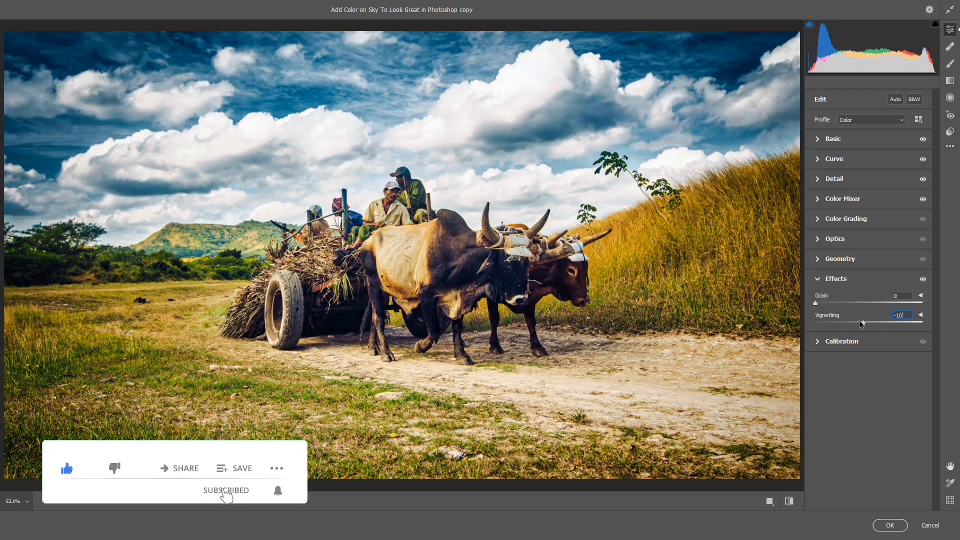
click(818, 342)
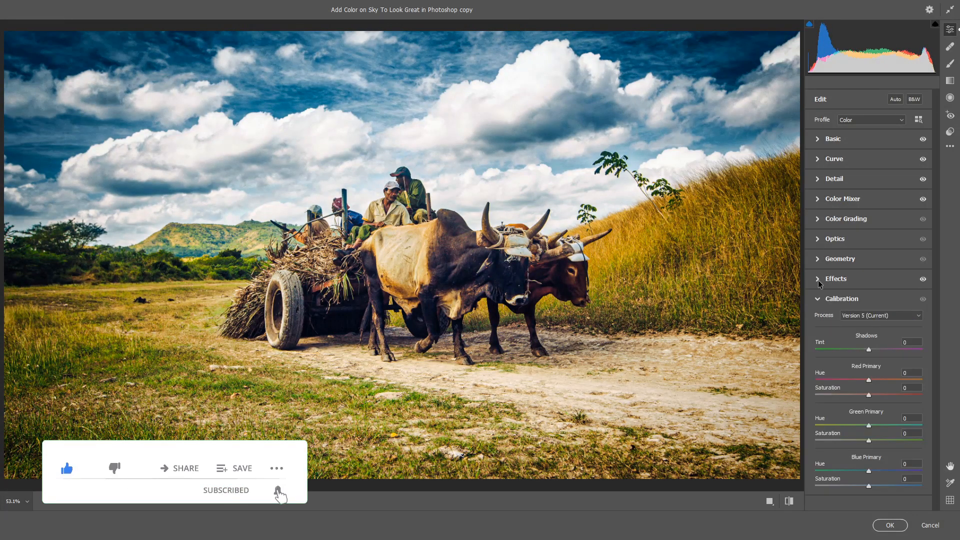
click(816, 299)
click(897, 526)
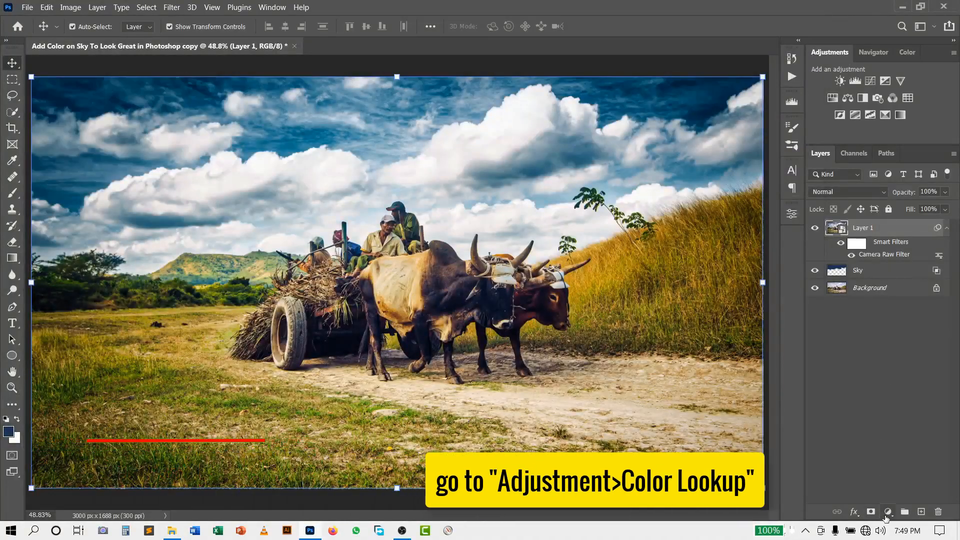
Add a Color Lookup adjustment layer using the 3Strip.look 3D LUT and set its opacity to 35%.
click(887, 512)
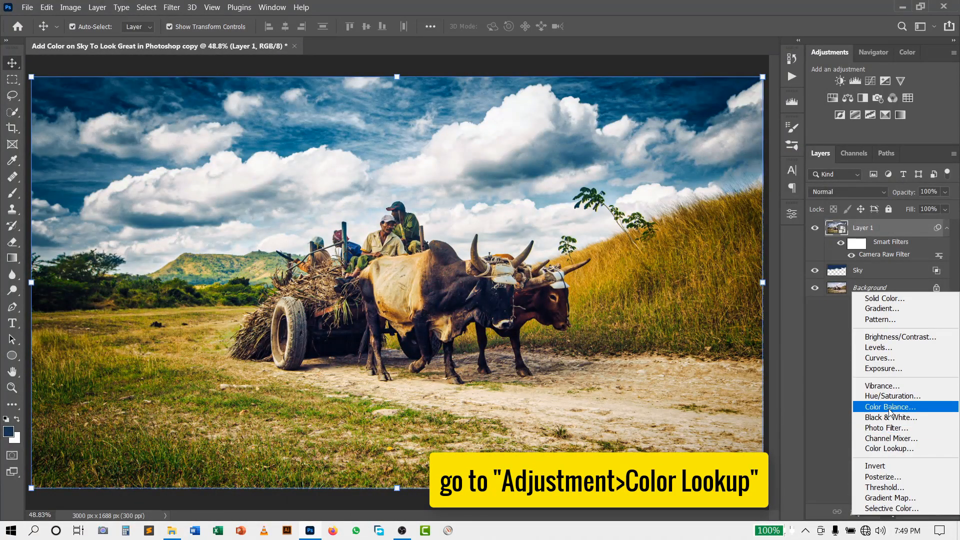
click(889, 448)
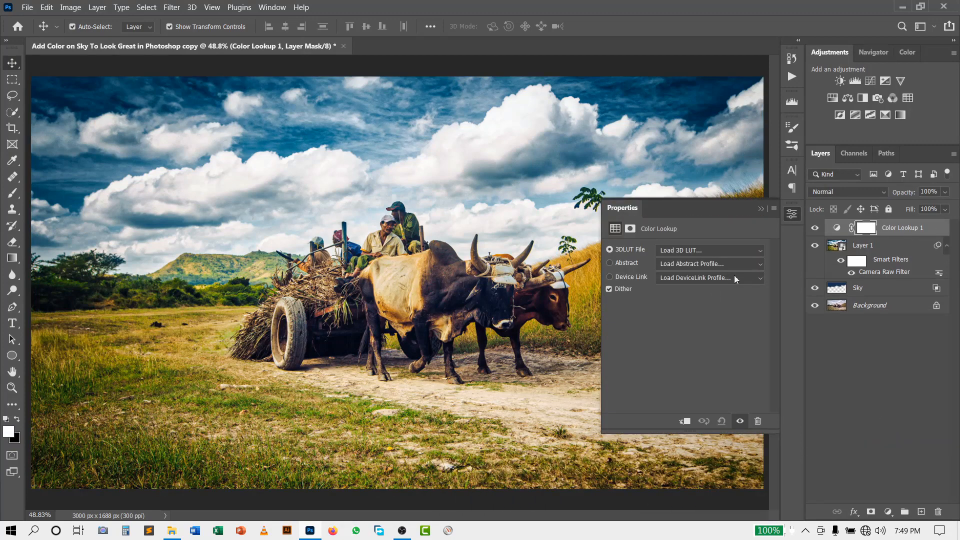
click(715, 250)
scroll(691, 137, down, 1)
click(687, 54)
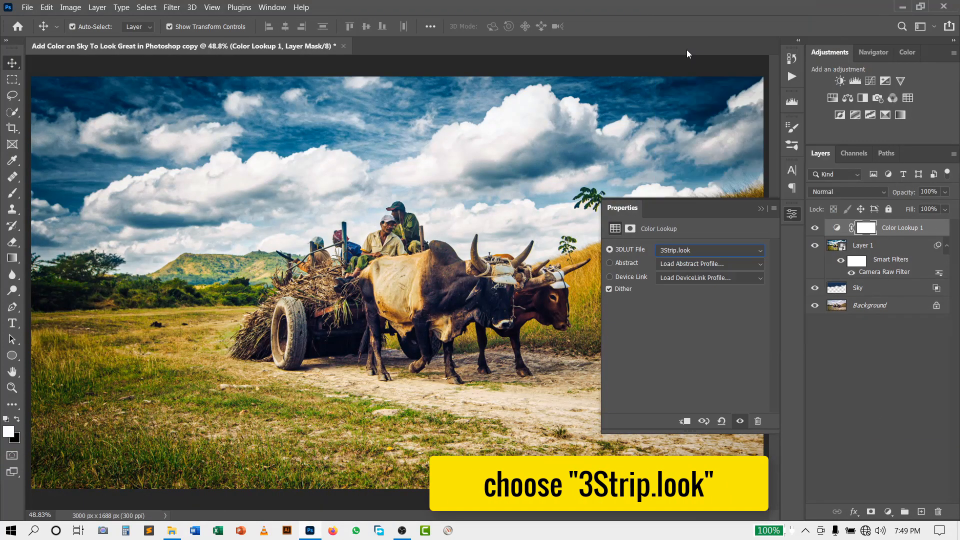
click(760, 208)
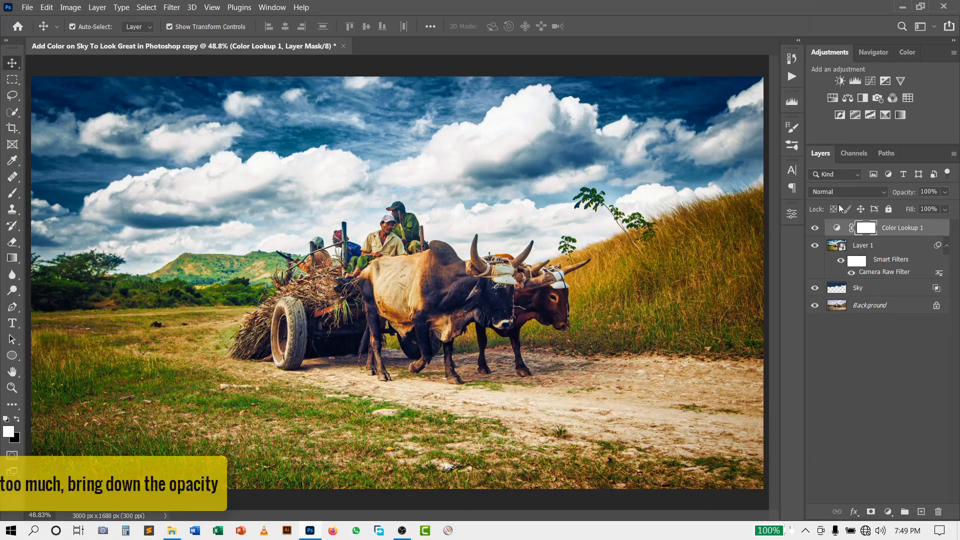
drag(905, 193, 897, 192)
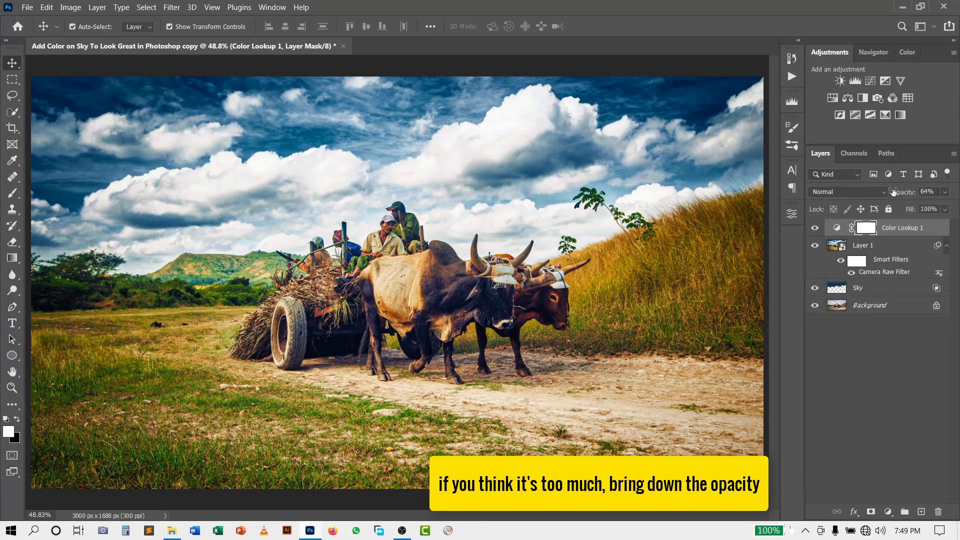
text(35)
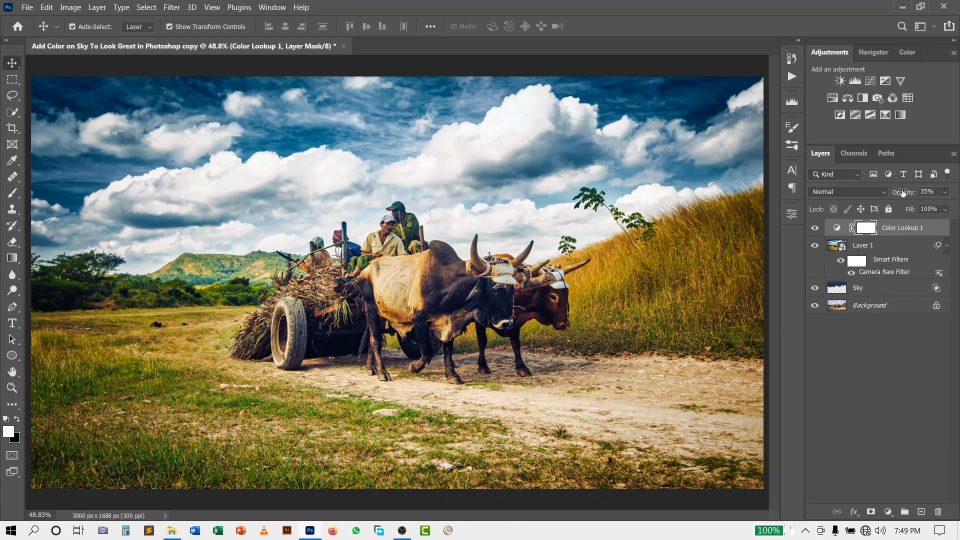
Add a Color Balance adjustment layer with Midtones at Cyan-Red -14, Magenta-Green +9 and Yellow-Blue +3.
click(888, 511)
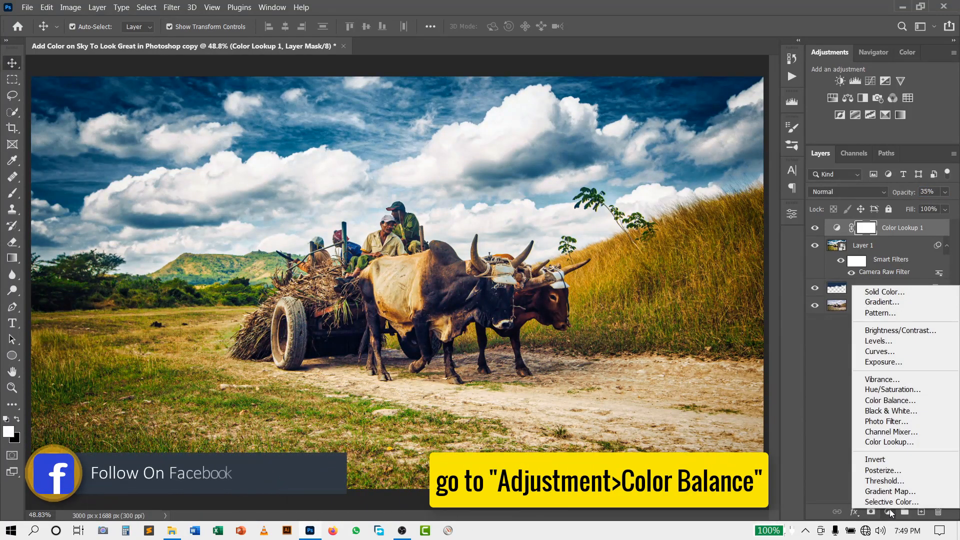
click(894, 400)
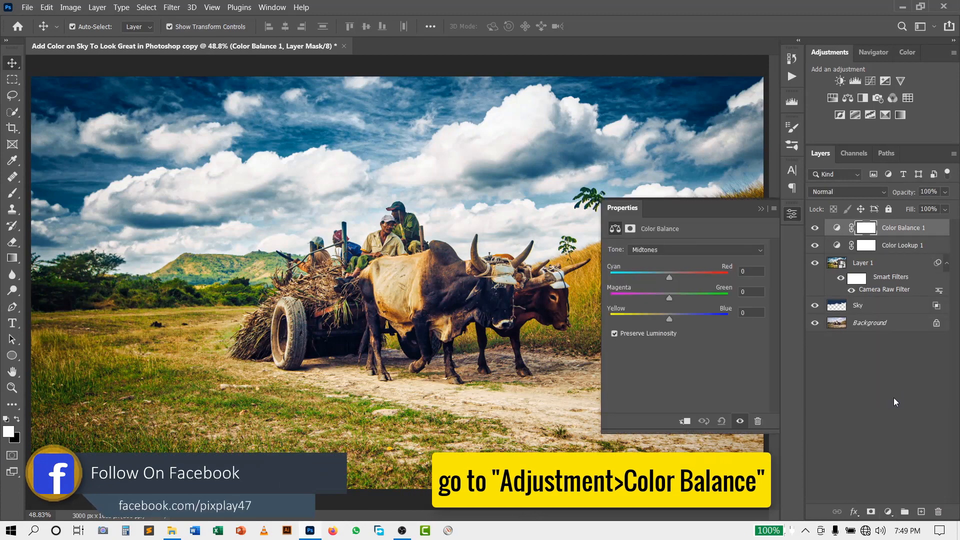
click(674, 250)
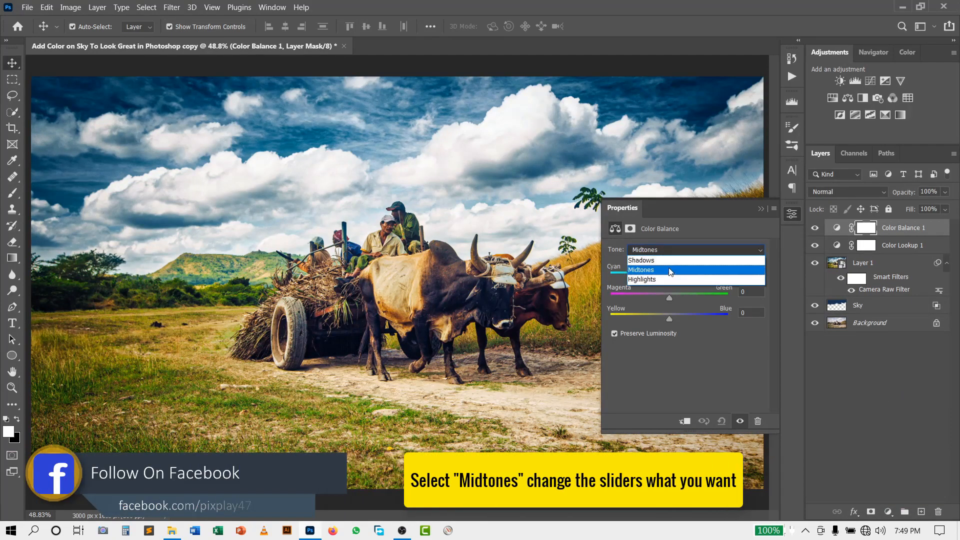
click(670, 264)
drag(670, 280, 662, 282)
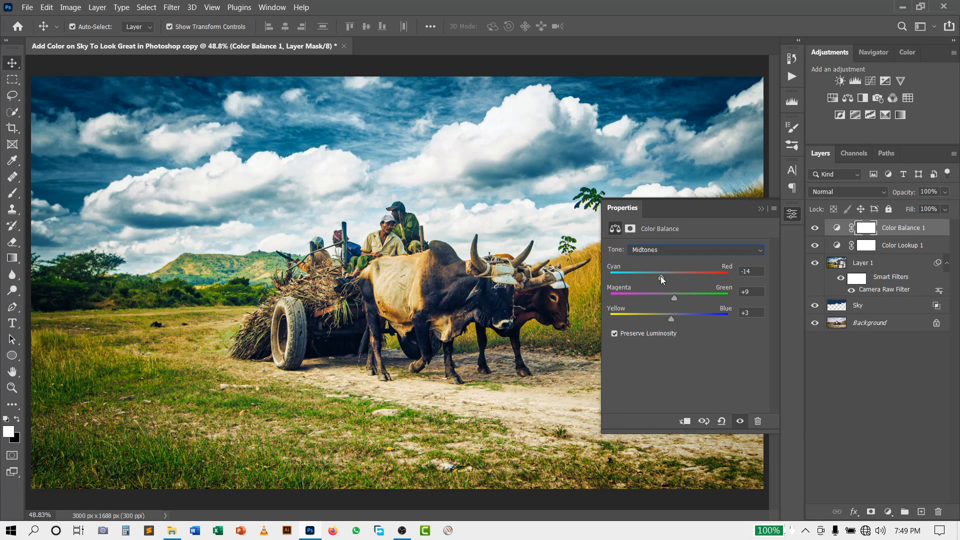
Set the Color Balance Highlights to Cyan-Red -6, Magenta-Green -5 and Yellow-Blue +4.
click(694, 250)
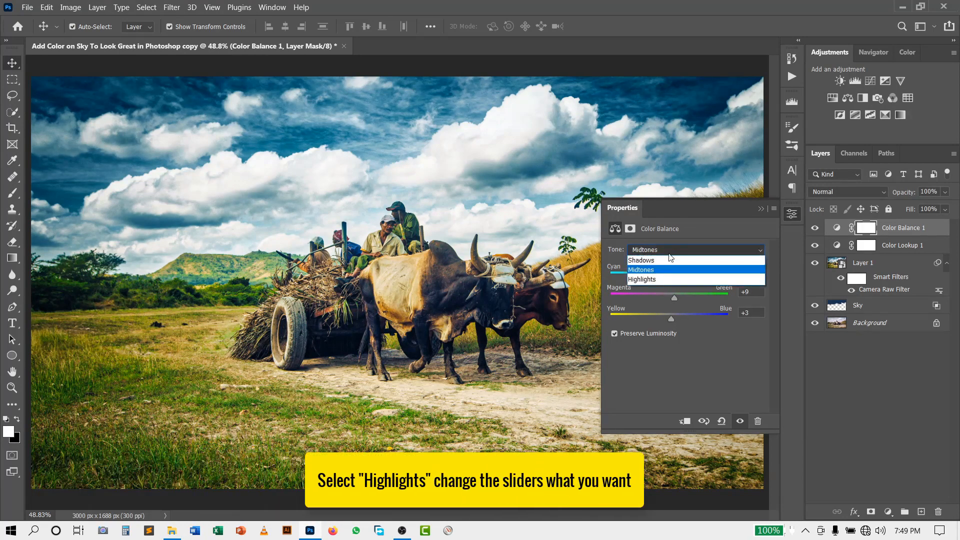
click(674, 277)
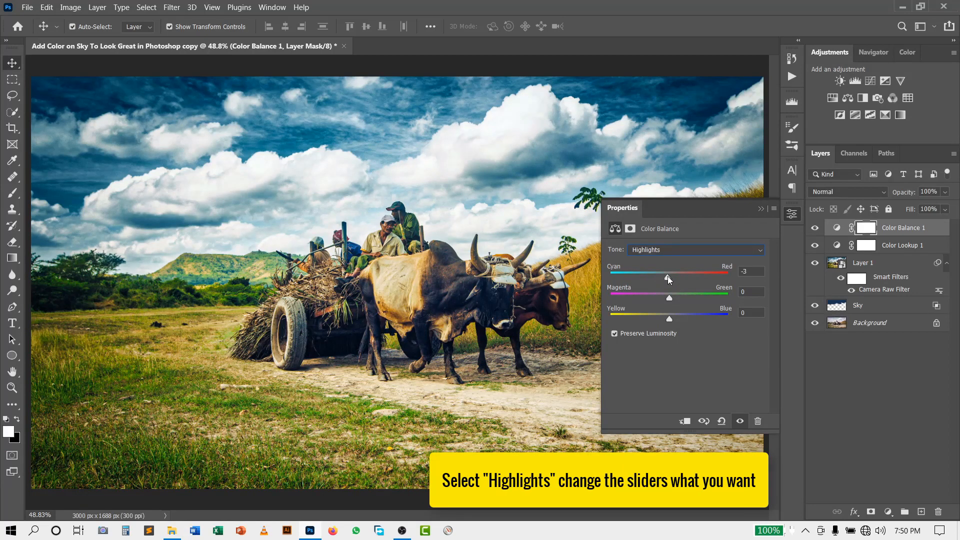
drag(669, 279, 667, 278)
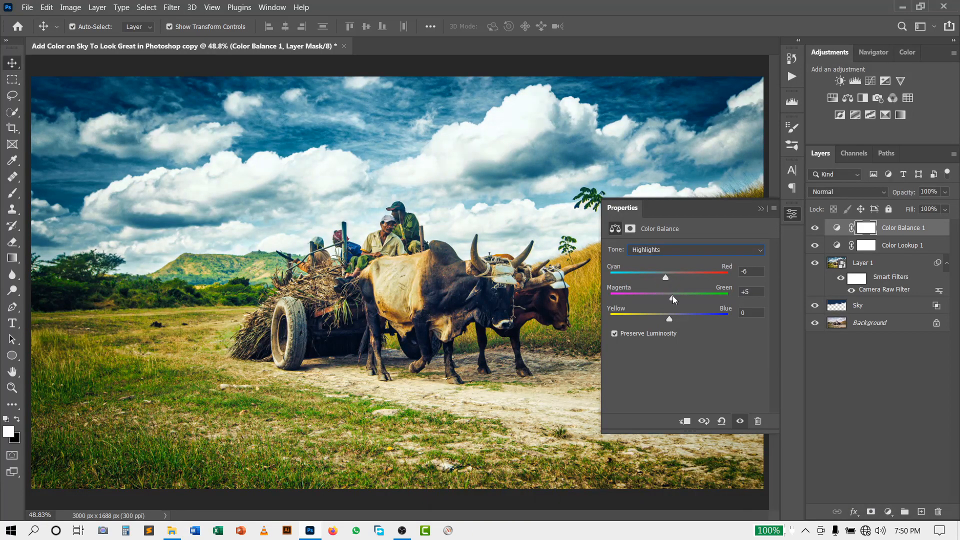
drag(669, 298, 672, 320)
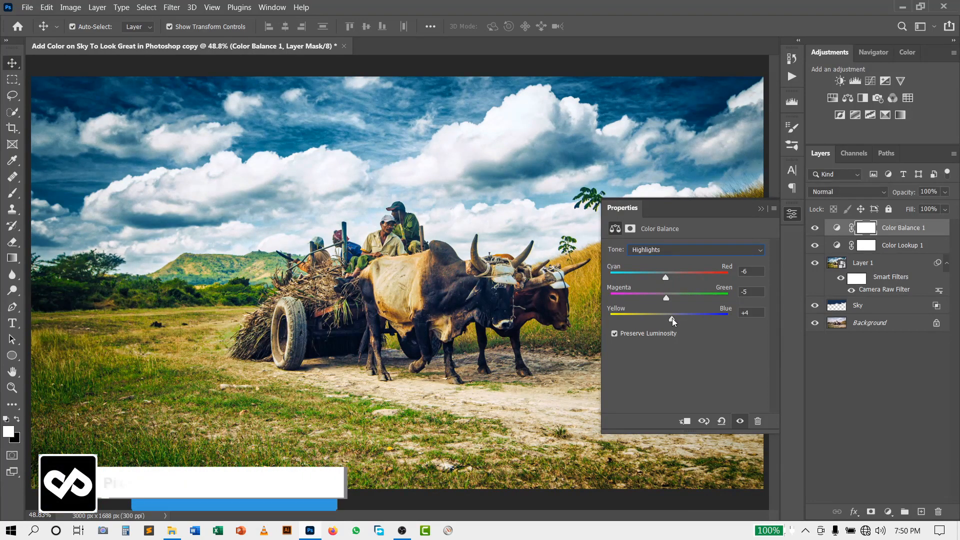
Set the Color Balance Shadows to Cyan-Red -6, Magenta-Green -13 and Yellow-Blue +5.
click(657, 249)
click(644, 260)
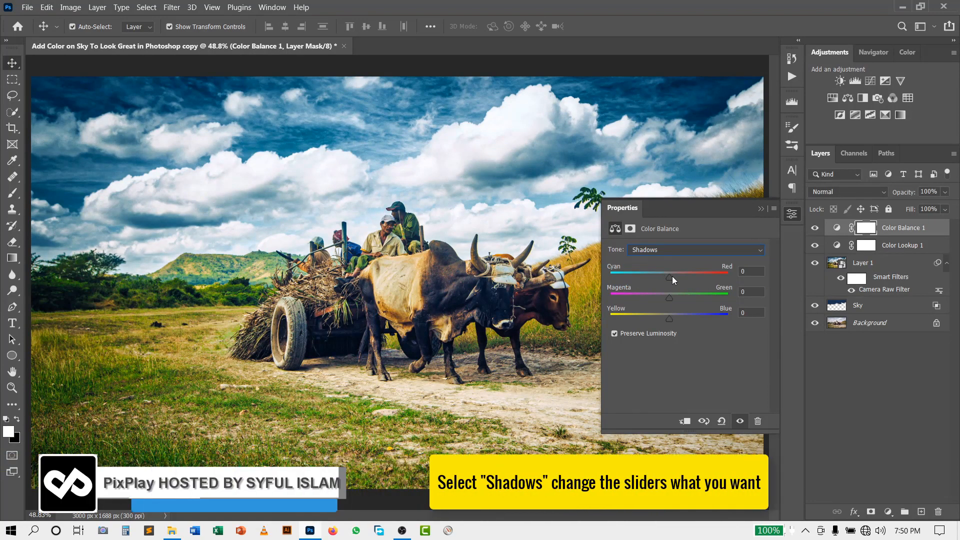
drag(671, 299, 663, 299)
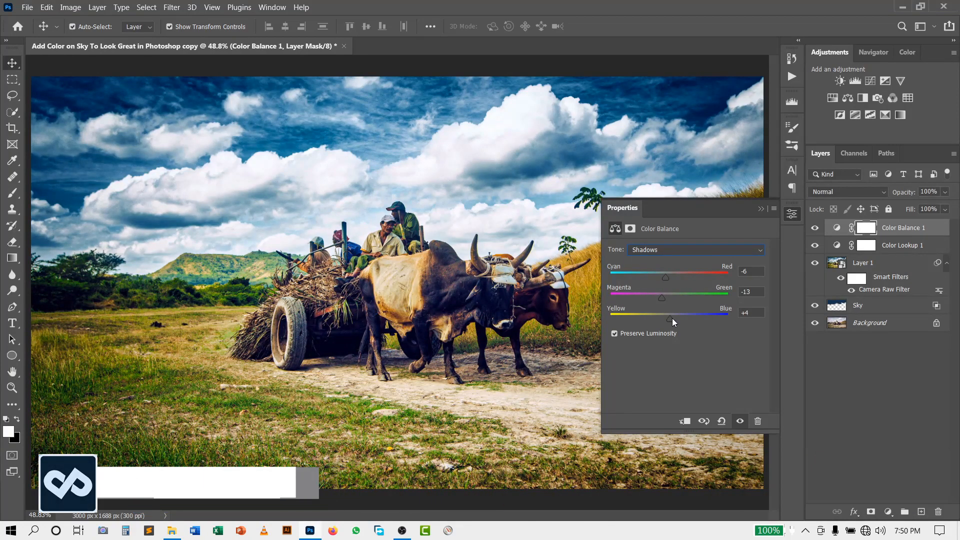
drag(667, 316, 674, 322)
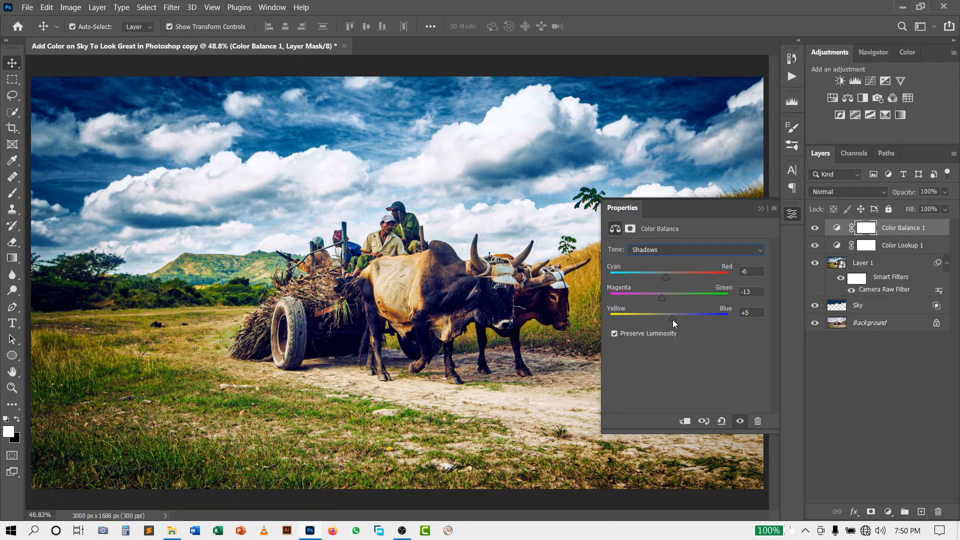
click(791, 215)
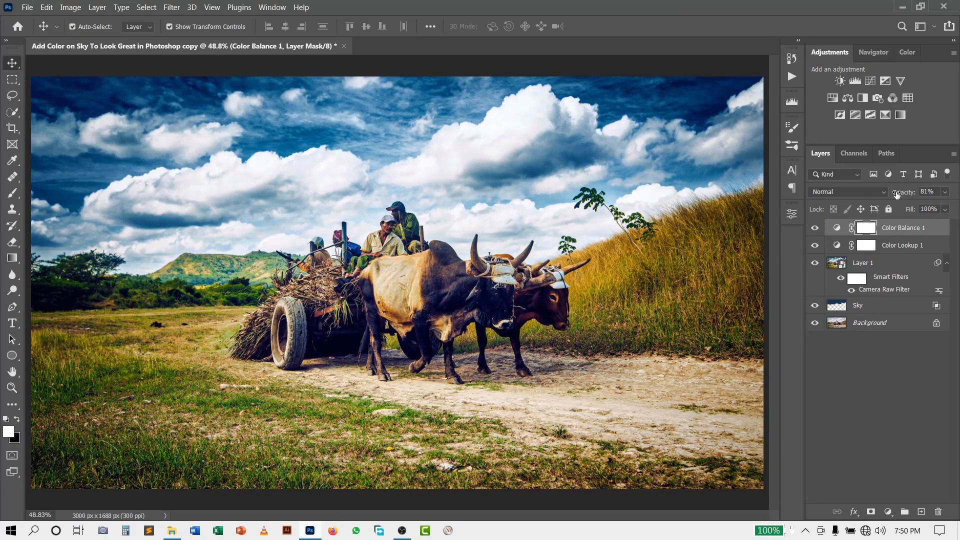
Set the Color Balance layer's opacity to 75% and compare the edited image with the original Background layer.
click(911, 195)
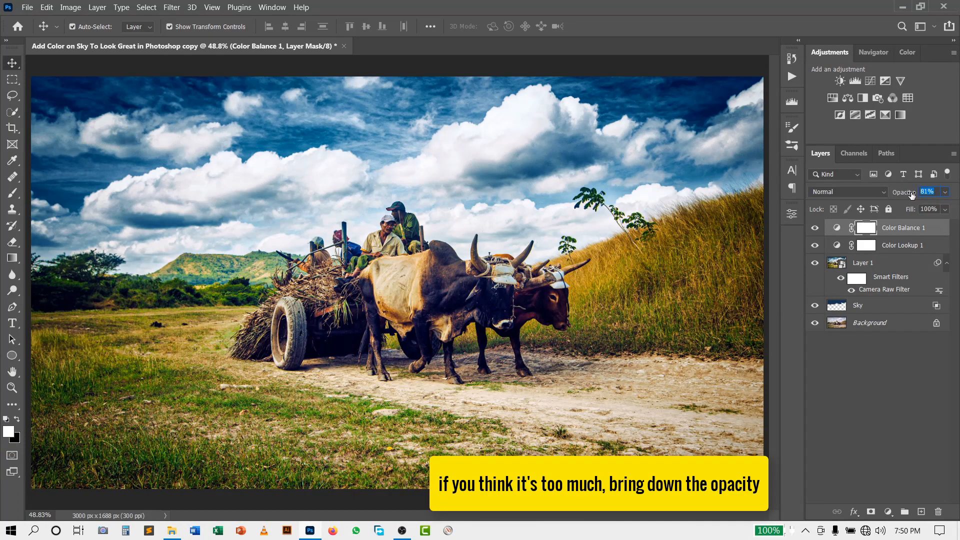
text(75)
click(883, 356)
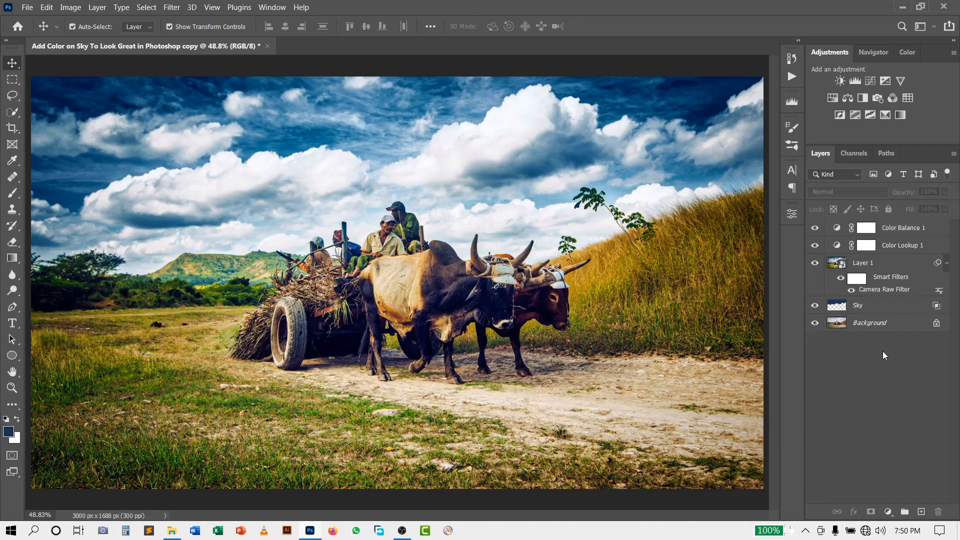
alt+click(815, 323)
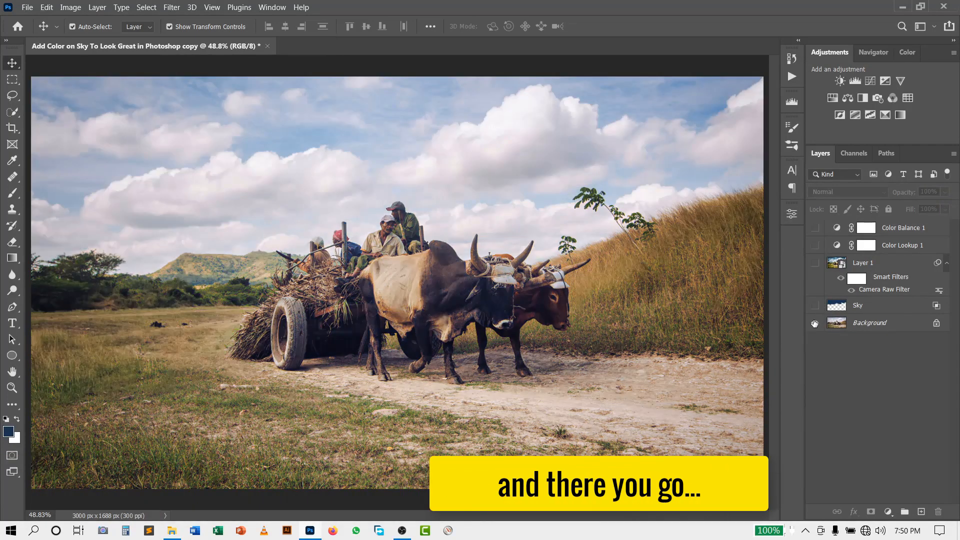
alt+click(814, 322)
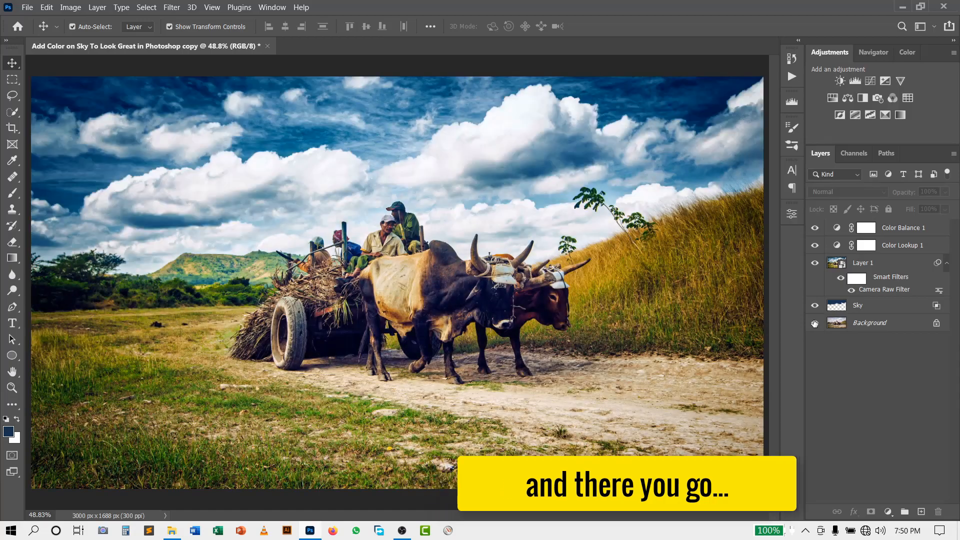